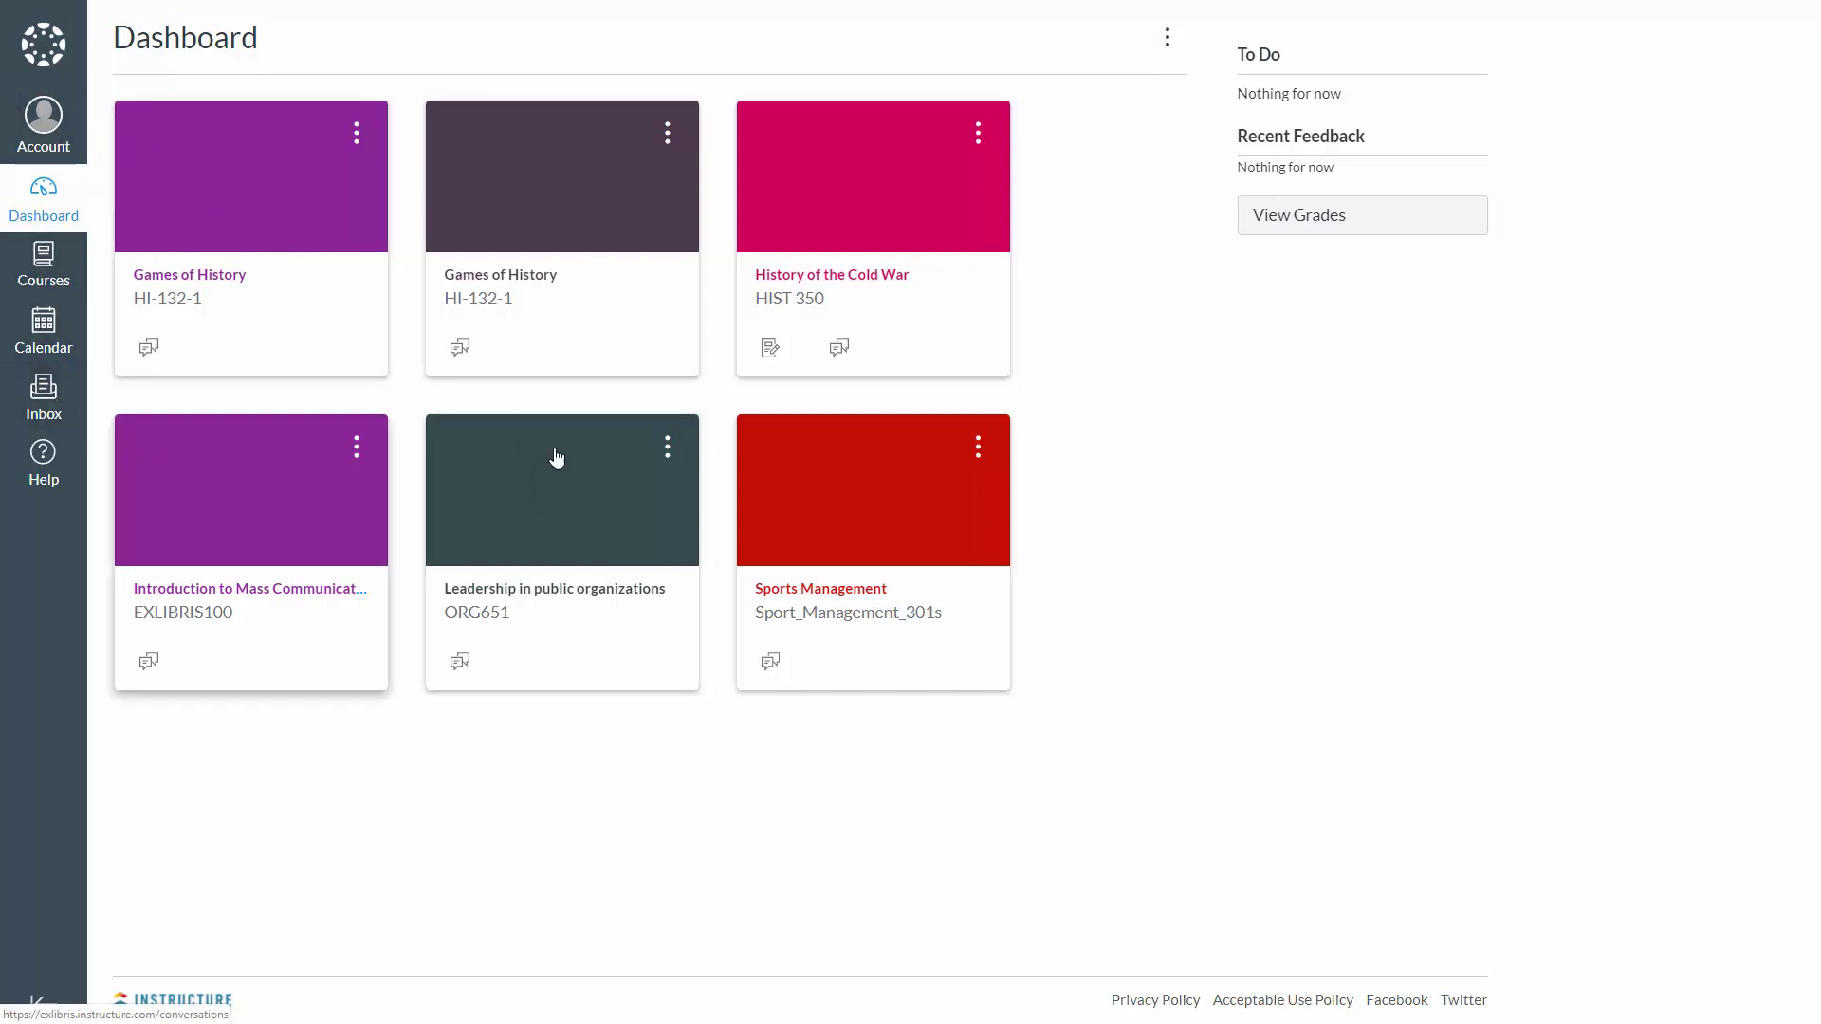
Step: Open the History of the Cold War (HIST 350) course card from the Canvas Dashboard
click(856, 291)
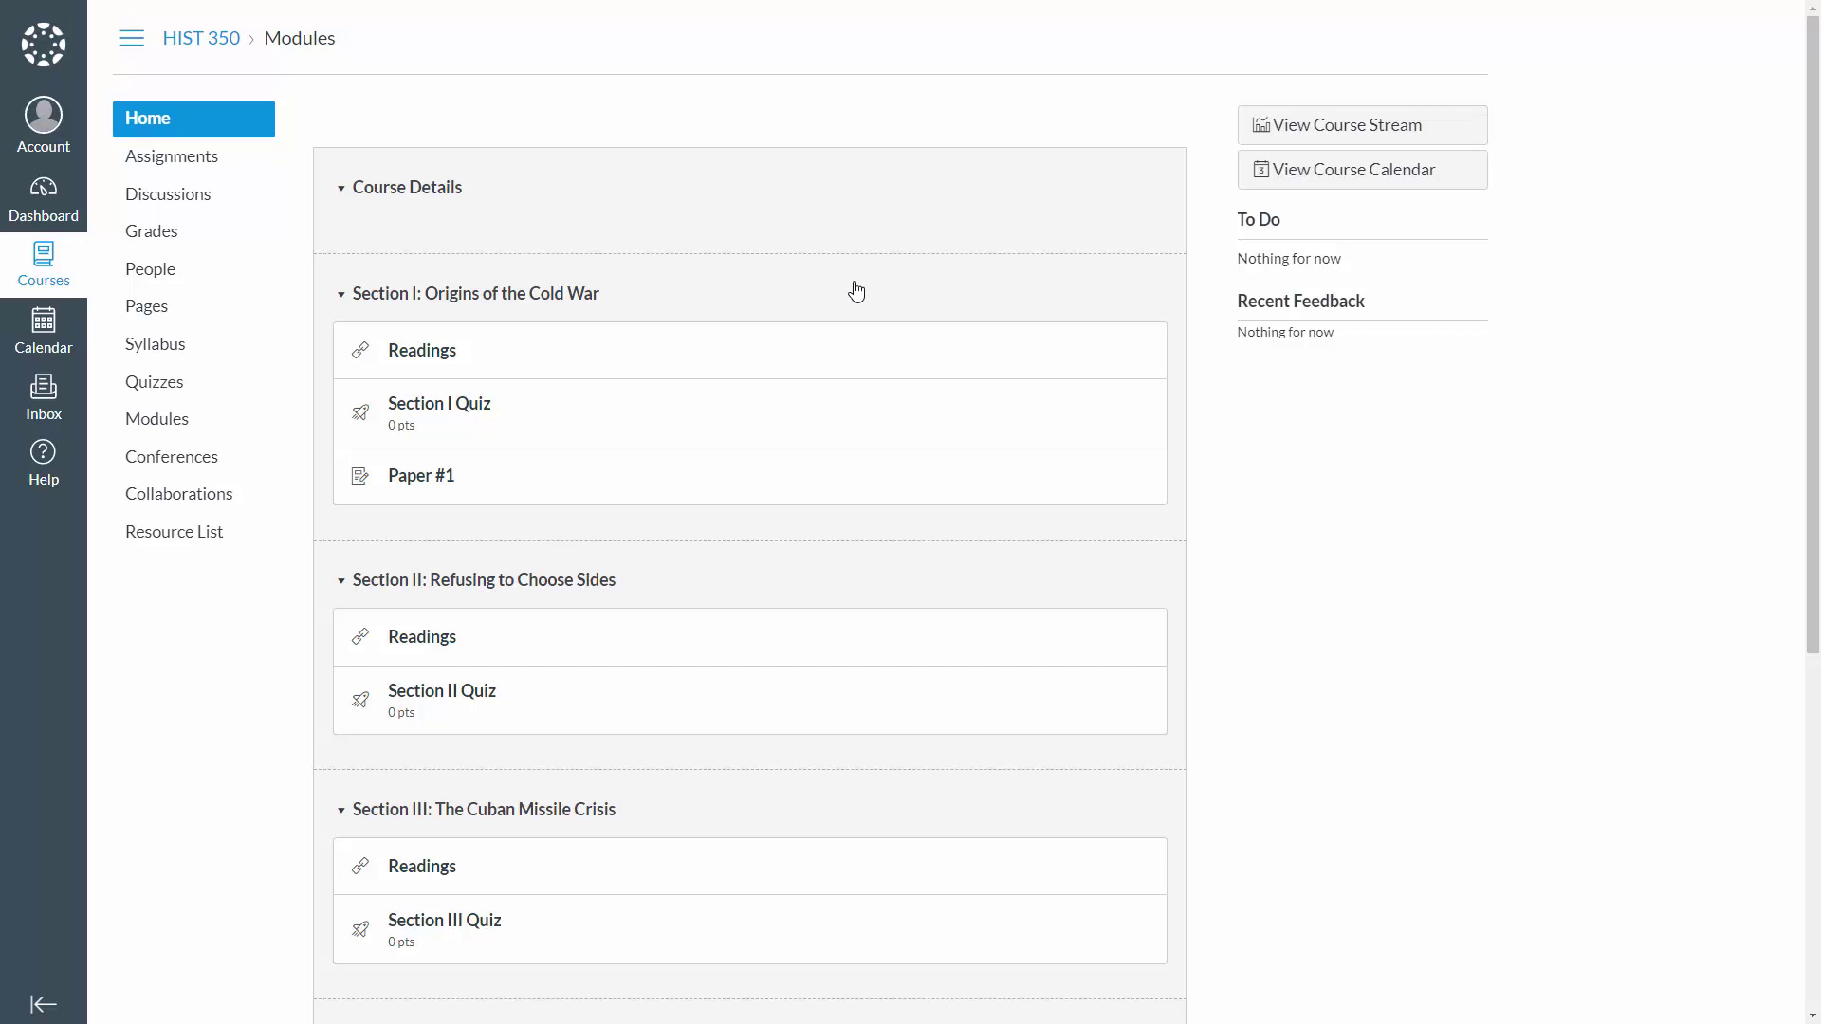
Step: Open the Resource List in the HIST 350 course navigation
click(220, 535)
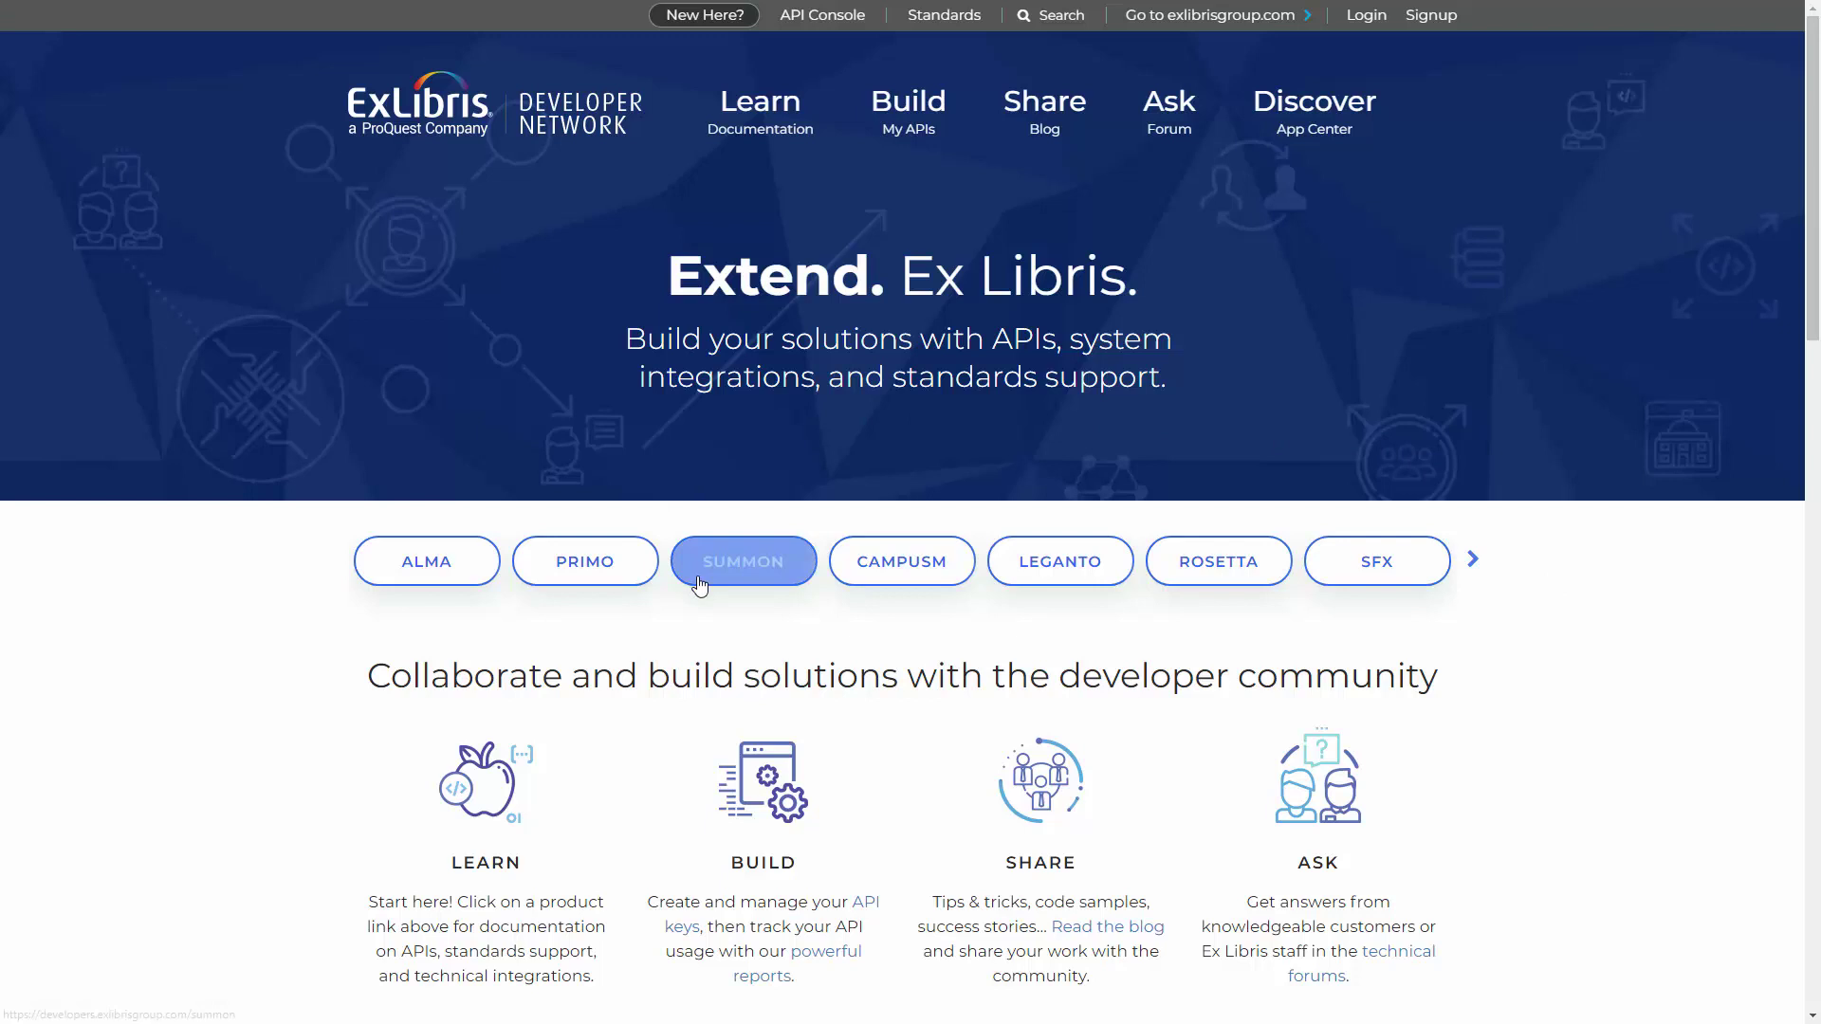
Step: Go through Leganto's Integrations documentation to the LTI integration guide
click(1059, 583)
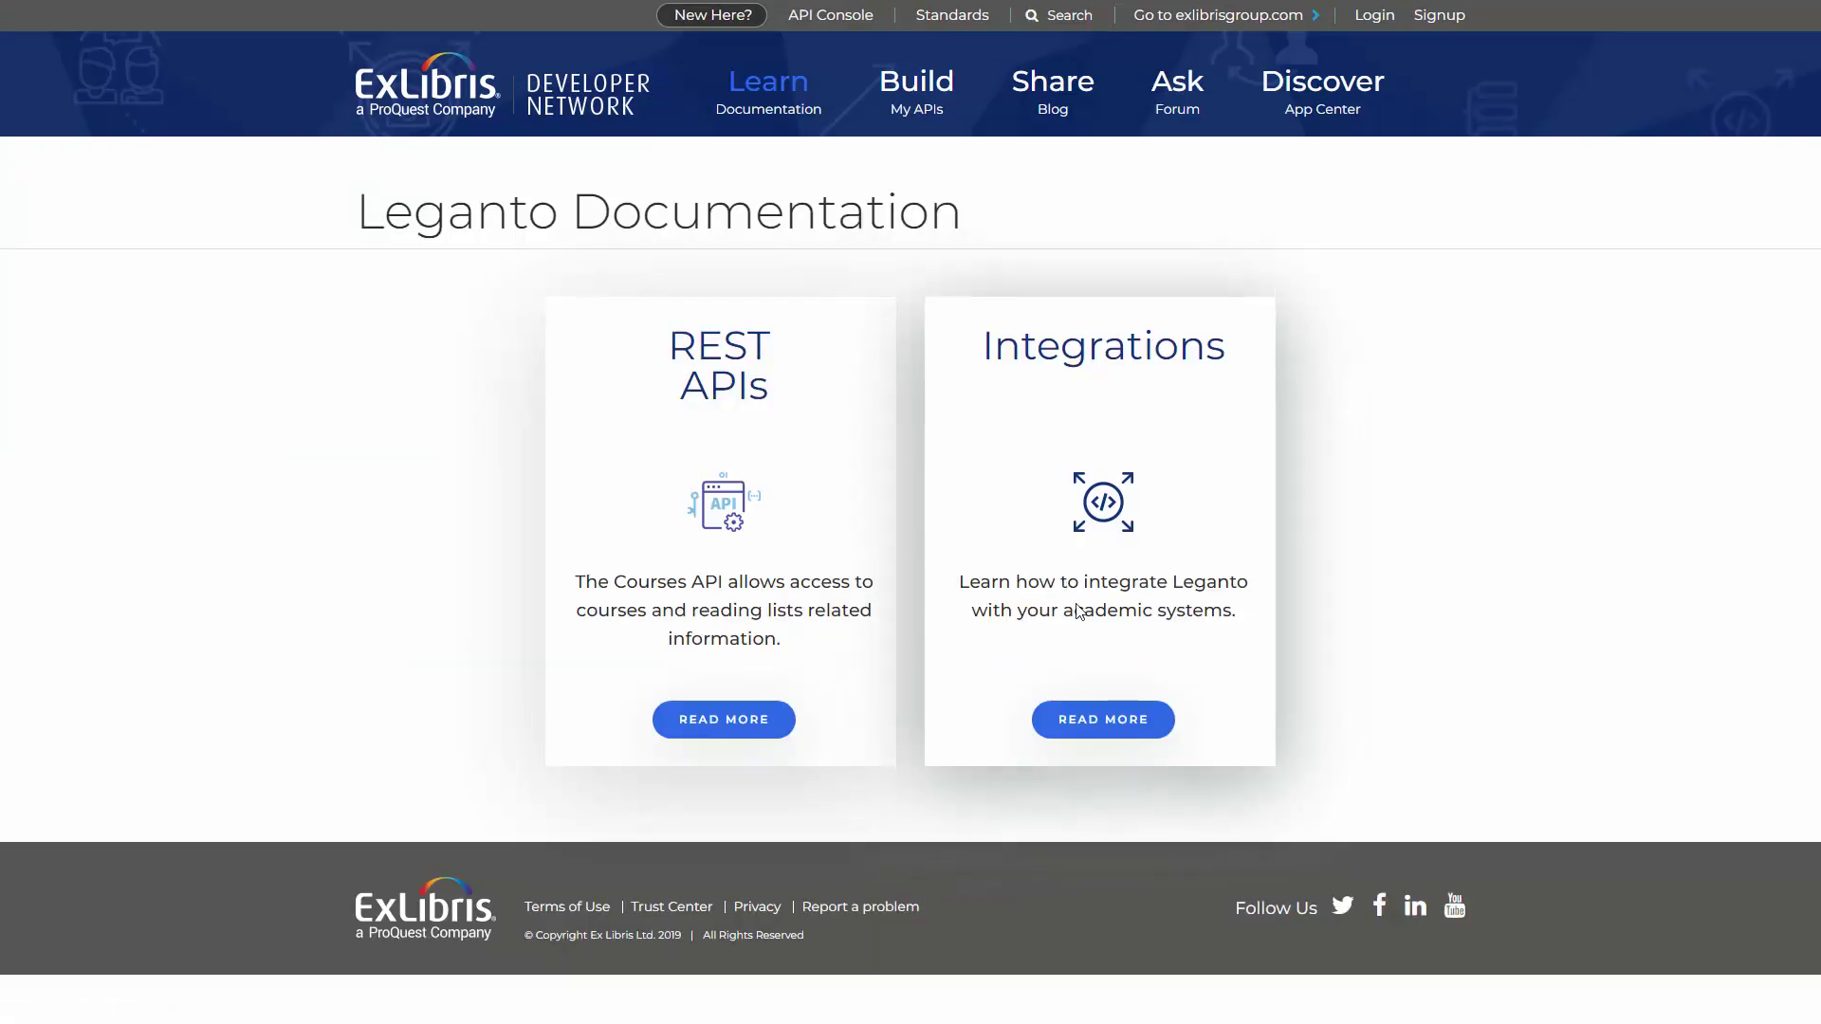
click(1092, 724)
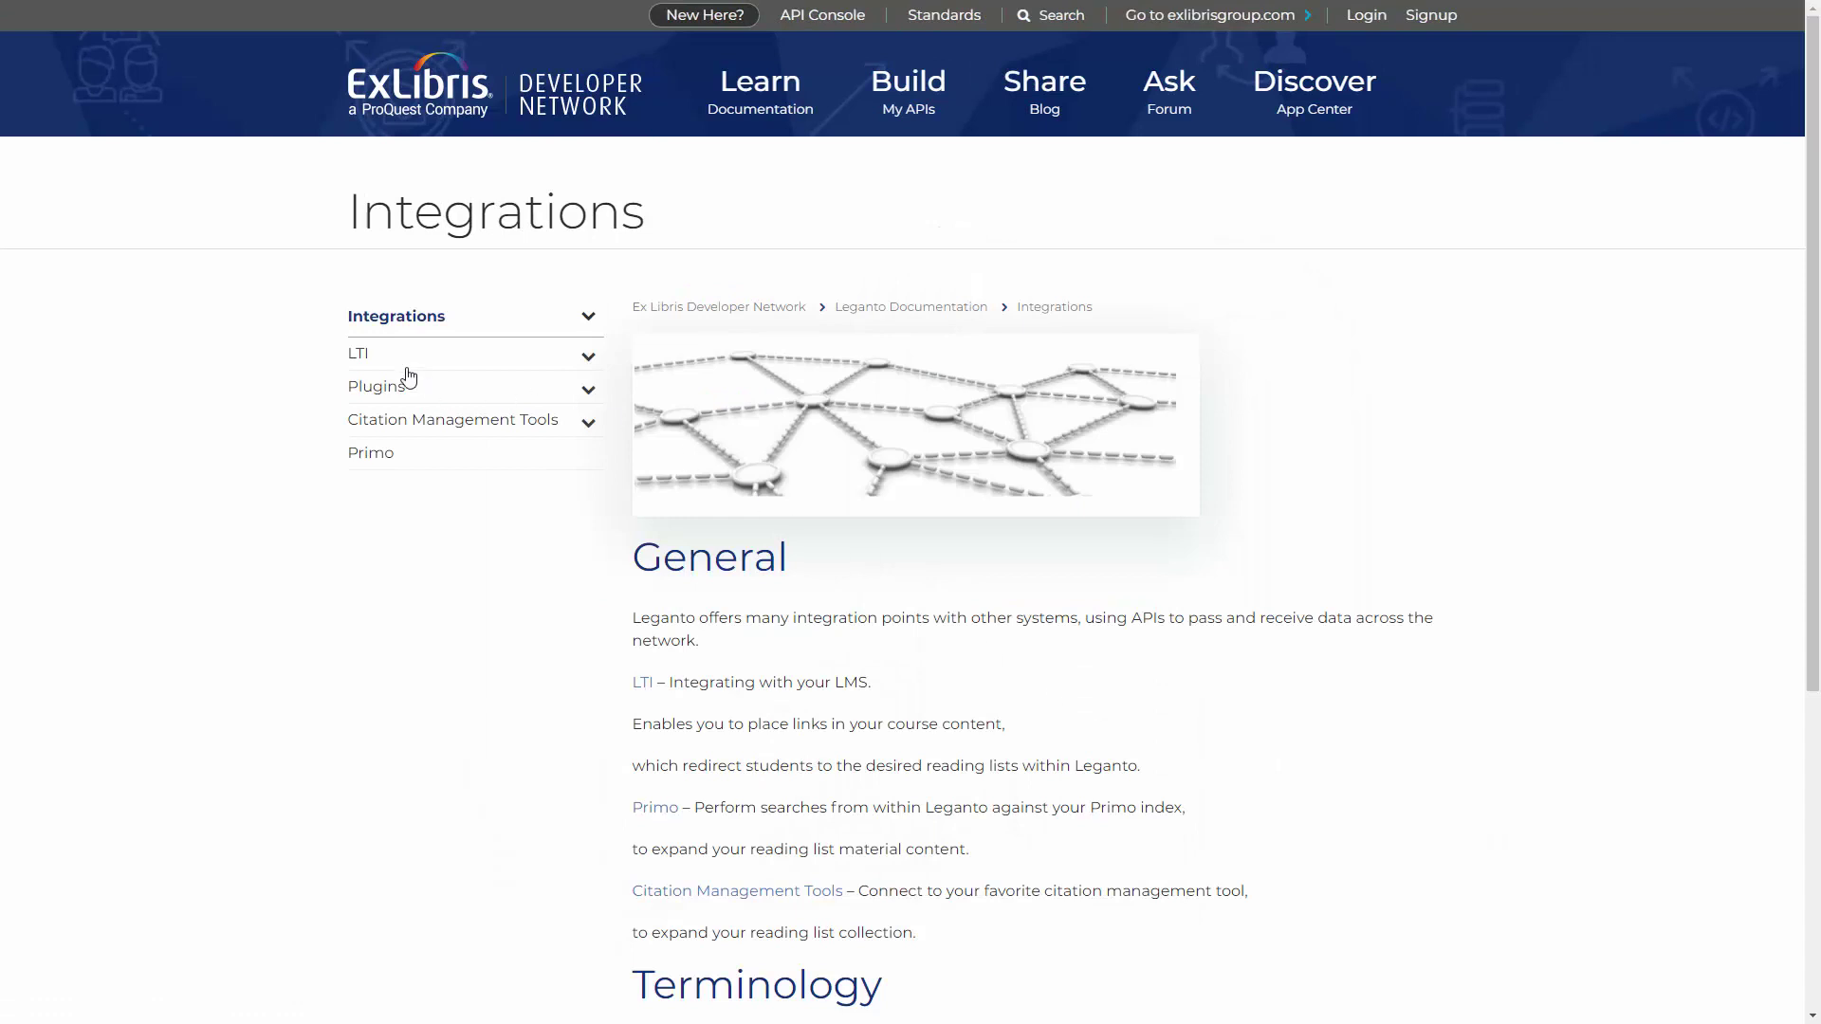
click(369, 361)
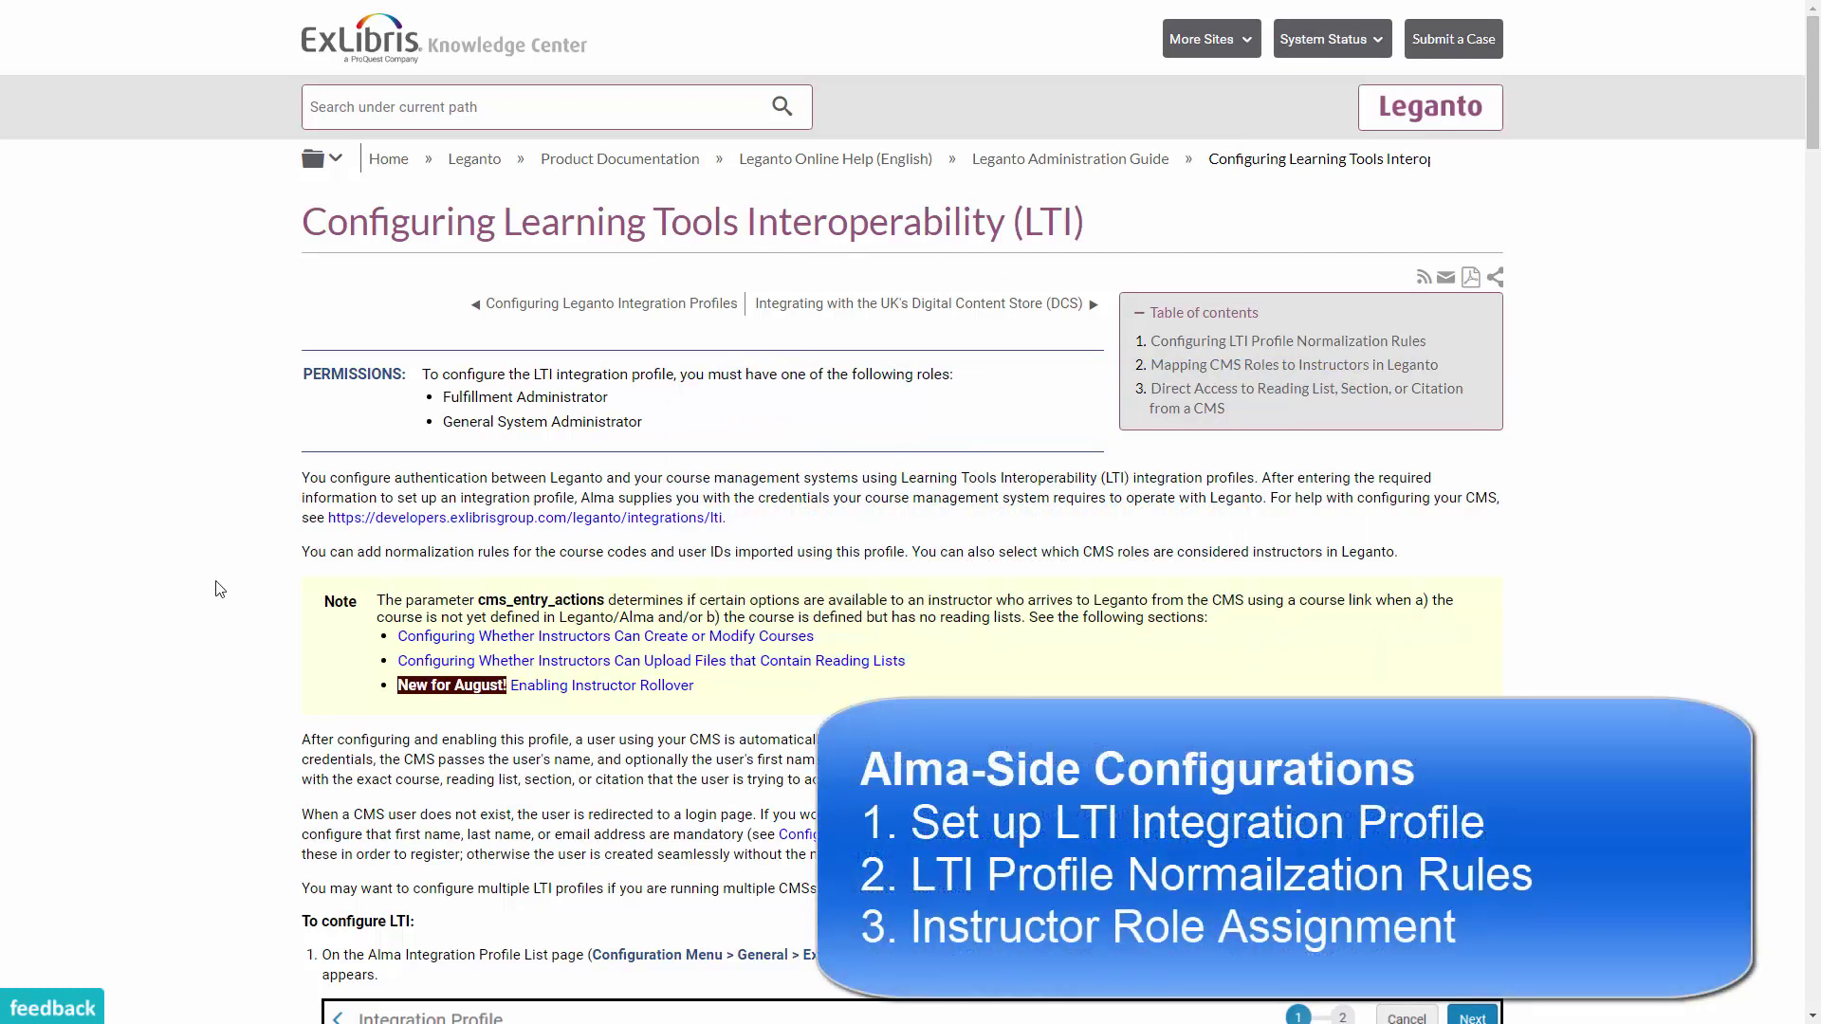
Step: Read the Configuring LTI page down to the normalization rules section, then switch to Alma
scroll(219, 589, down, 6)
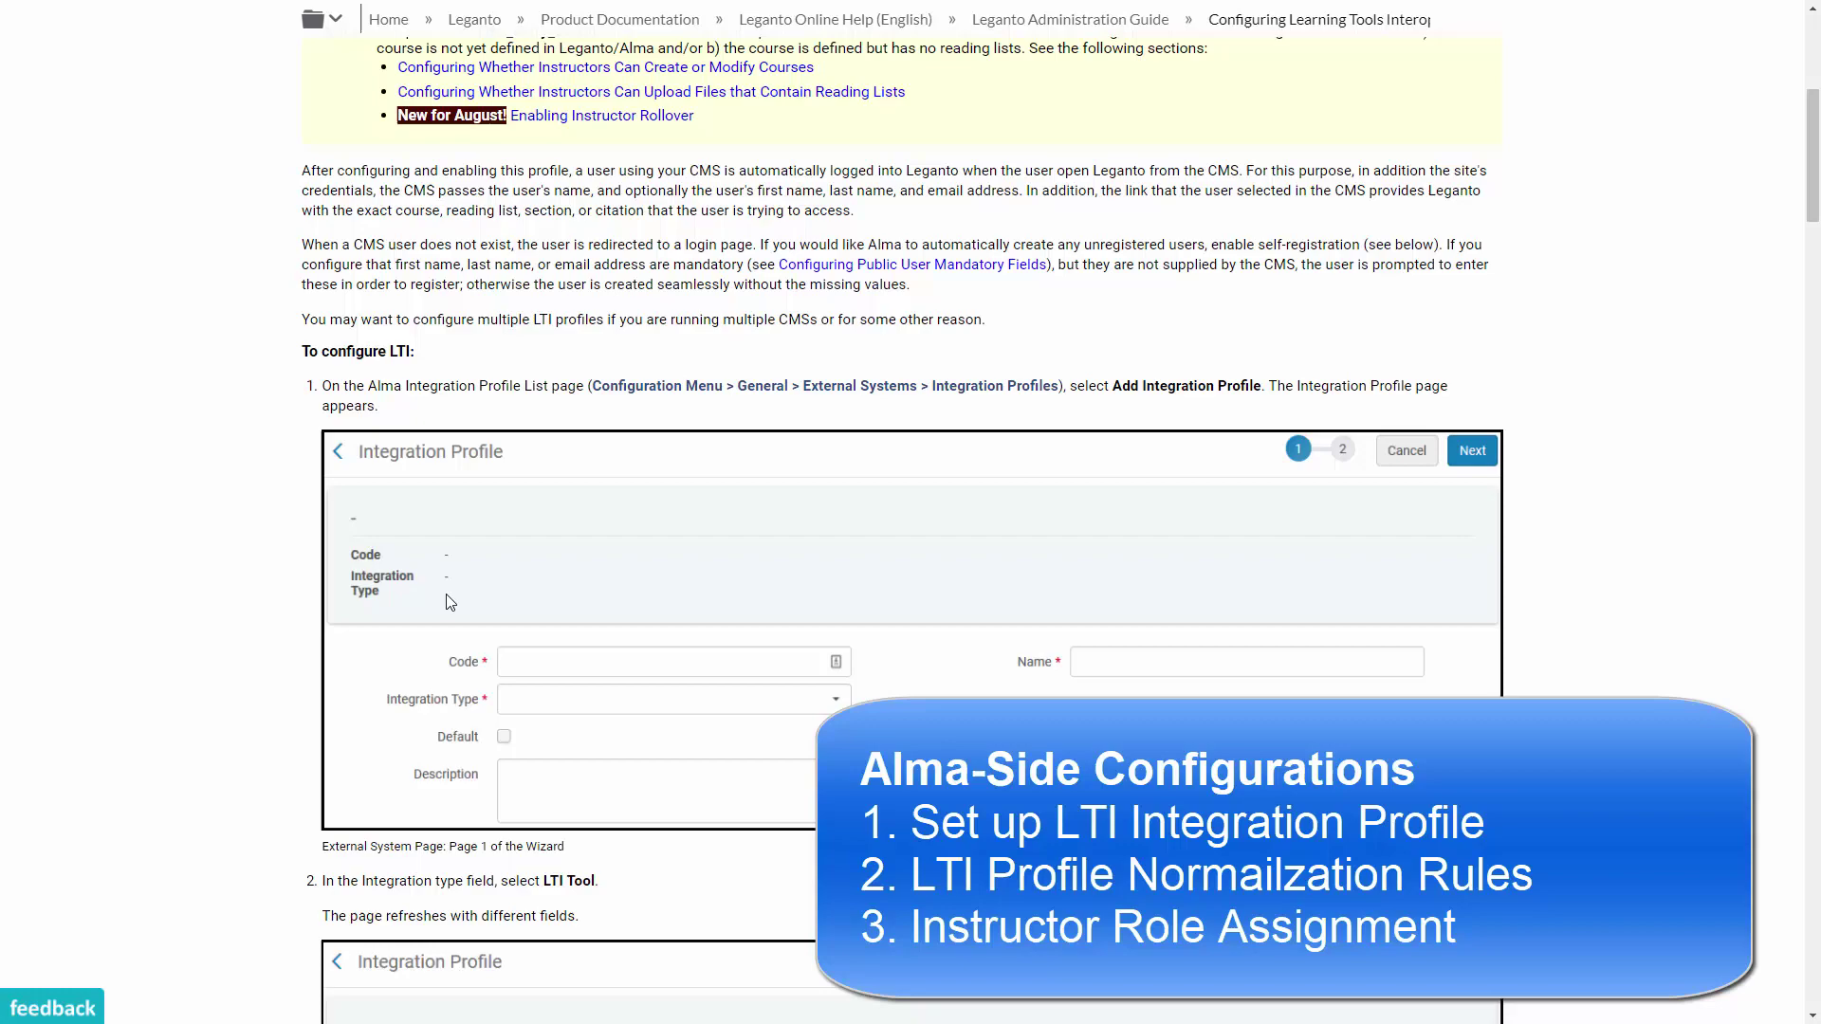
scroll(451, 602, down, 20)
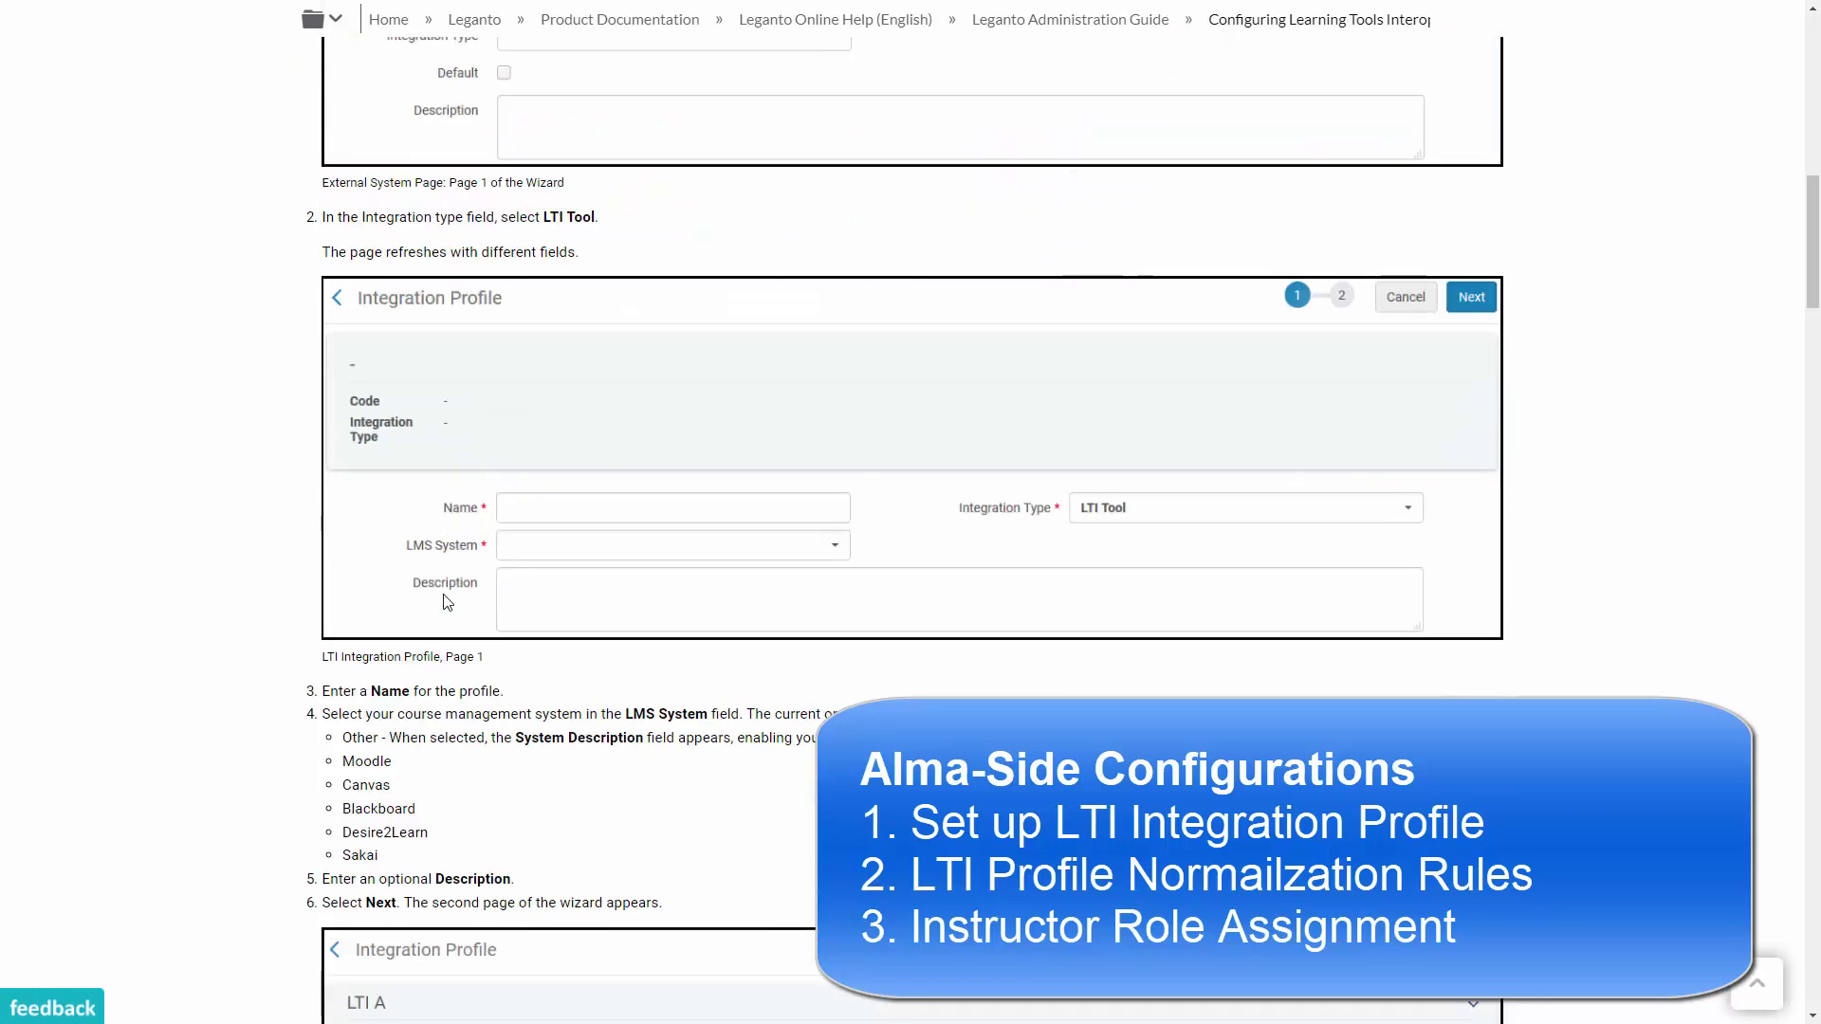
scroll(440, 602, down, 20)
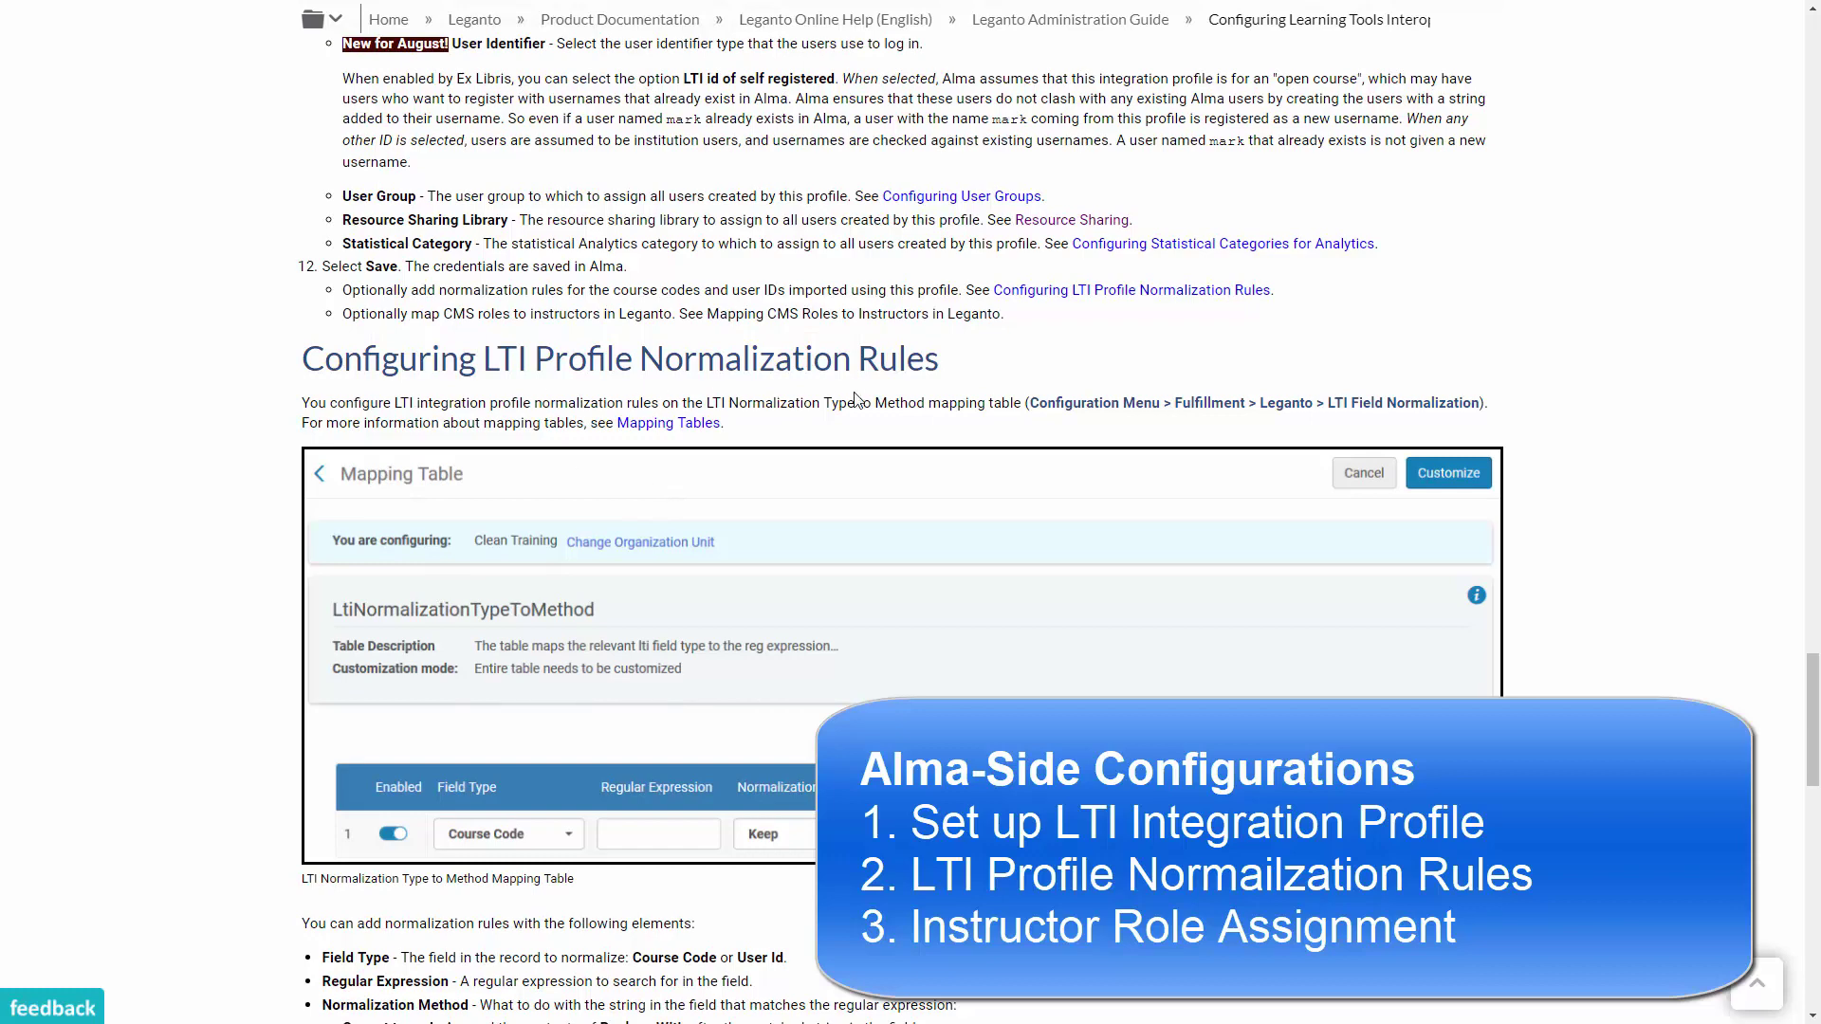
scroll(849, 467, up, 1)
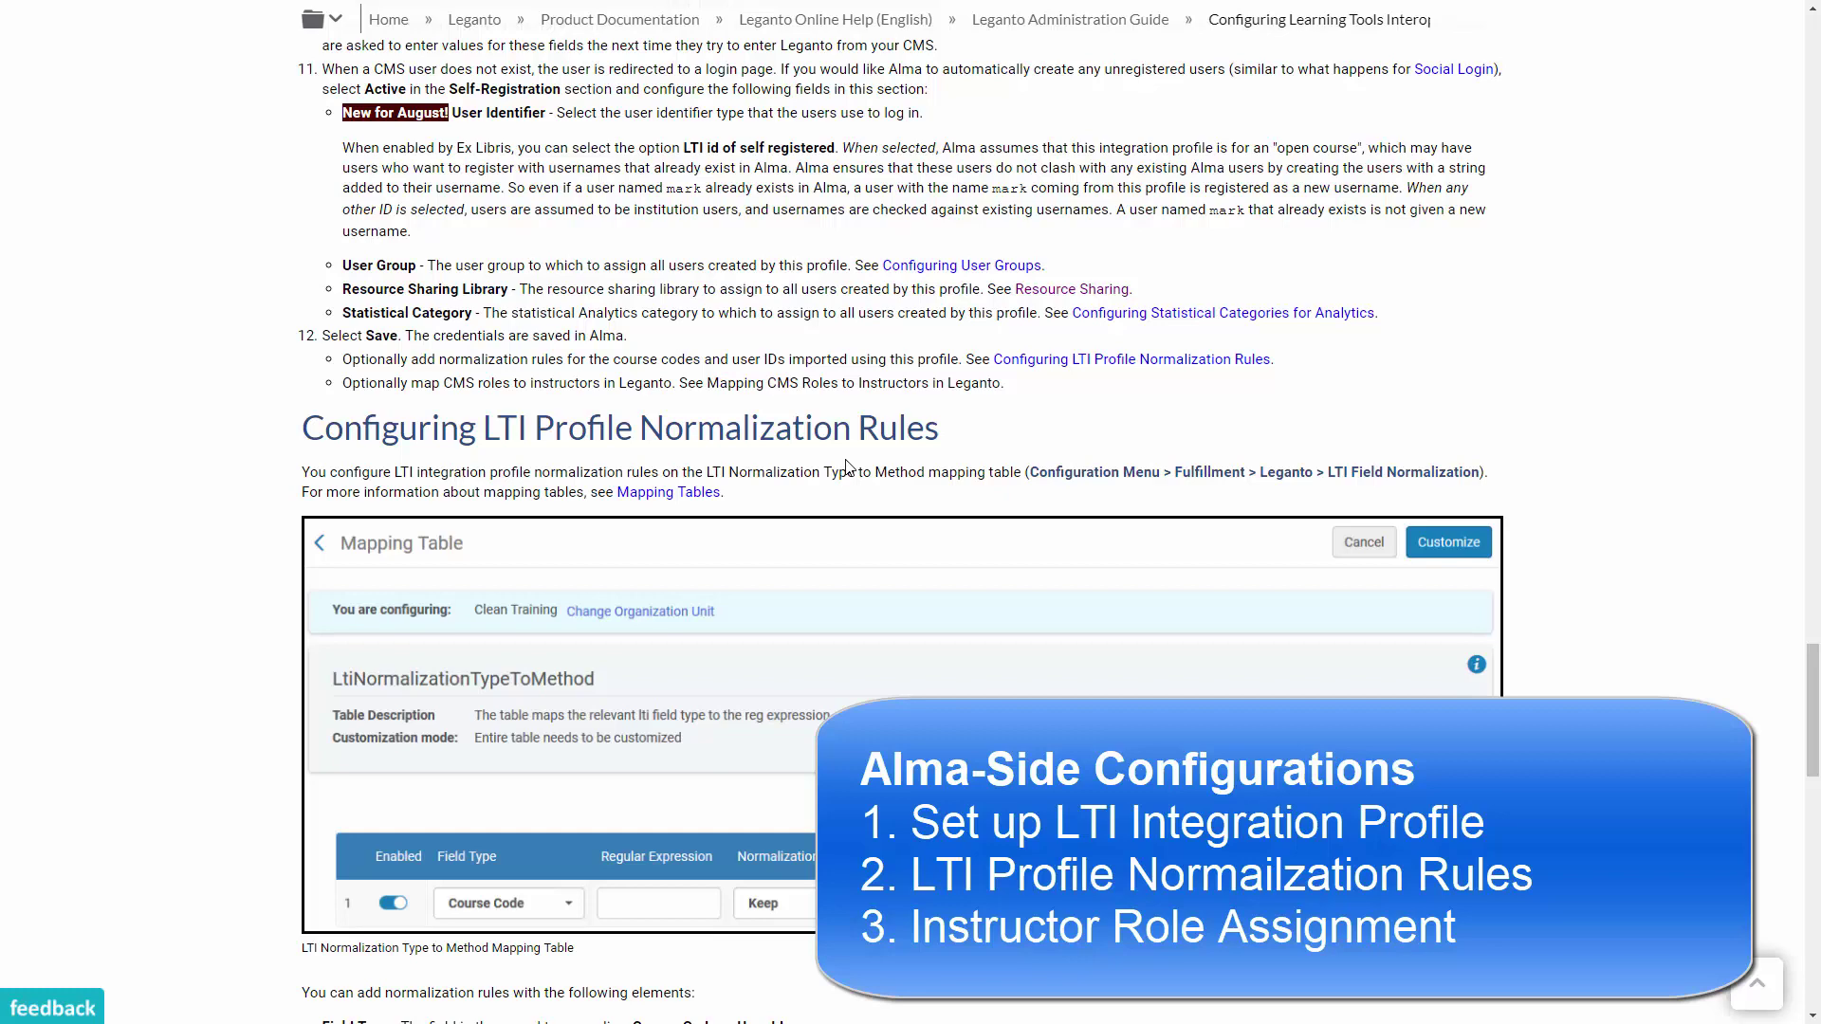
drag(1812, 721, 1818, 849)
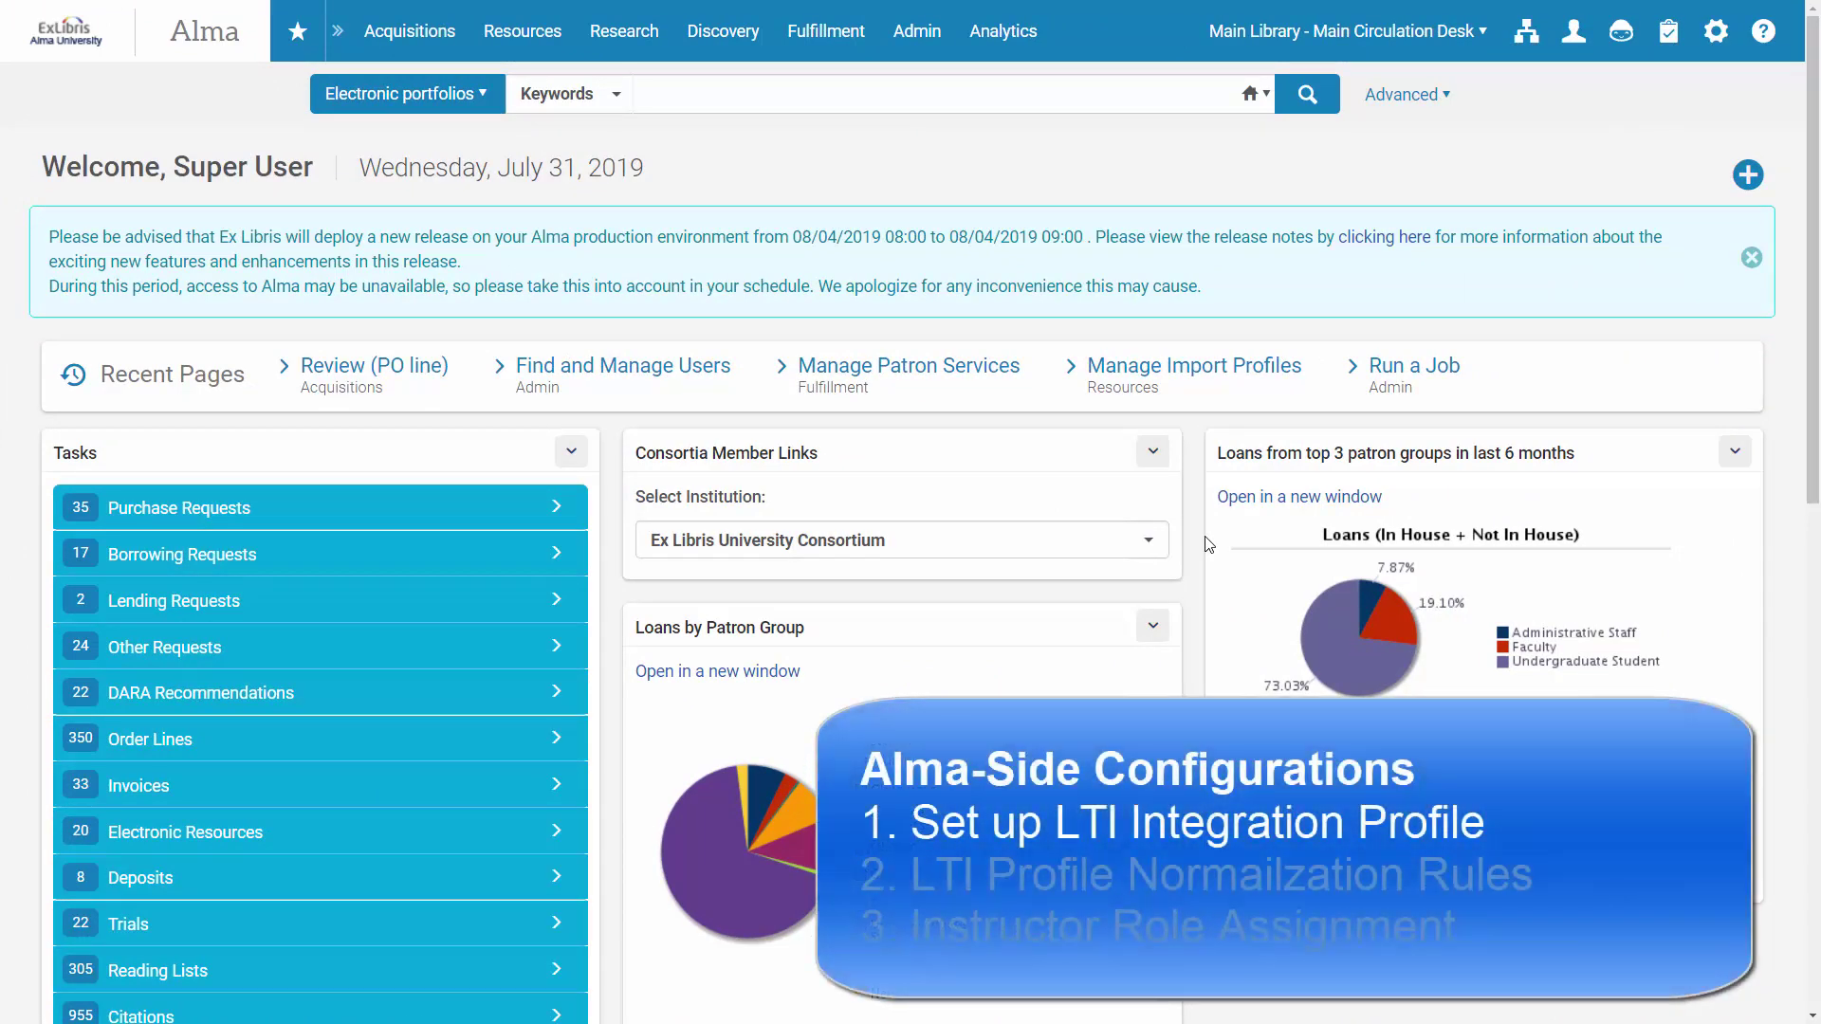
Step: List General > Integration Profiles filtered to LTI Tool and start adding a new profile
click(1714, 46)
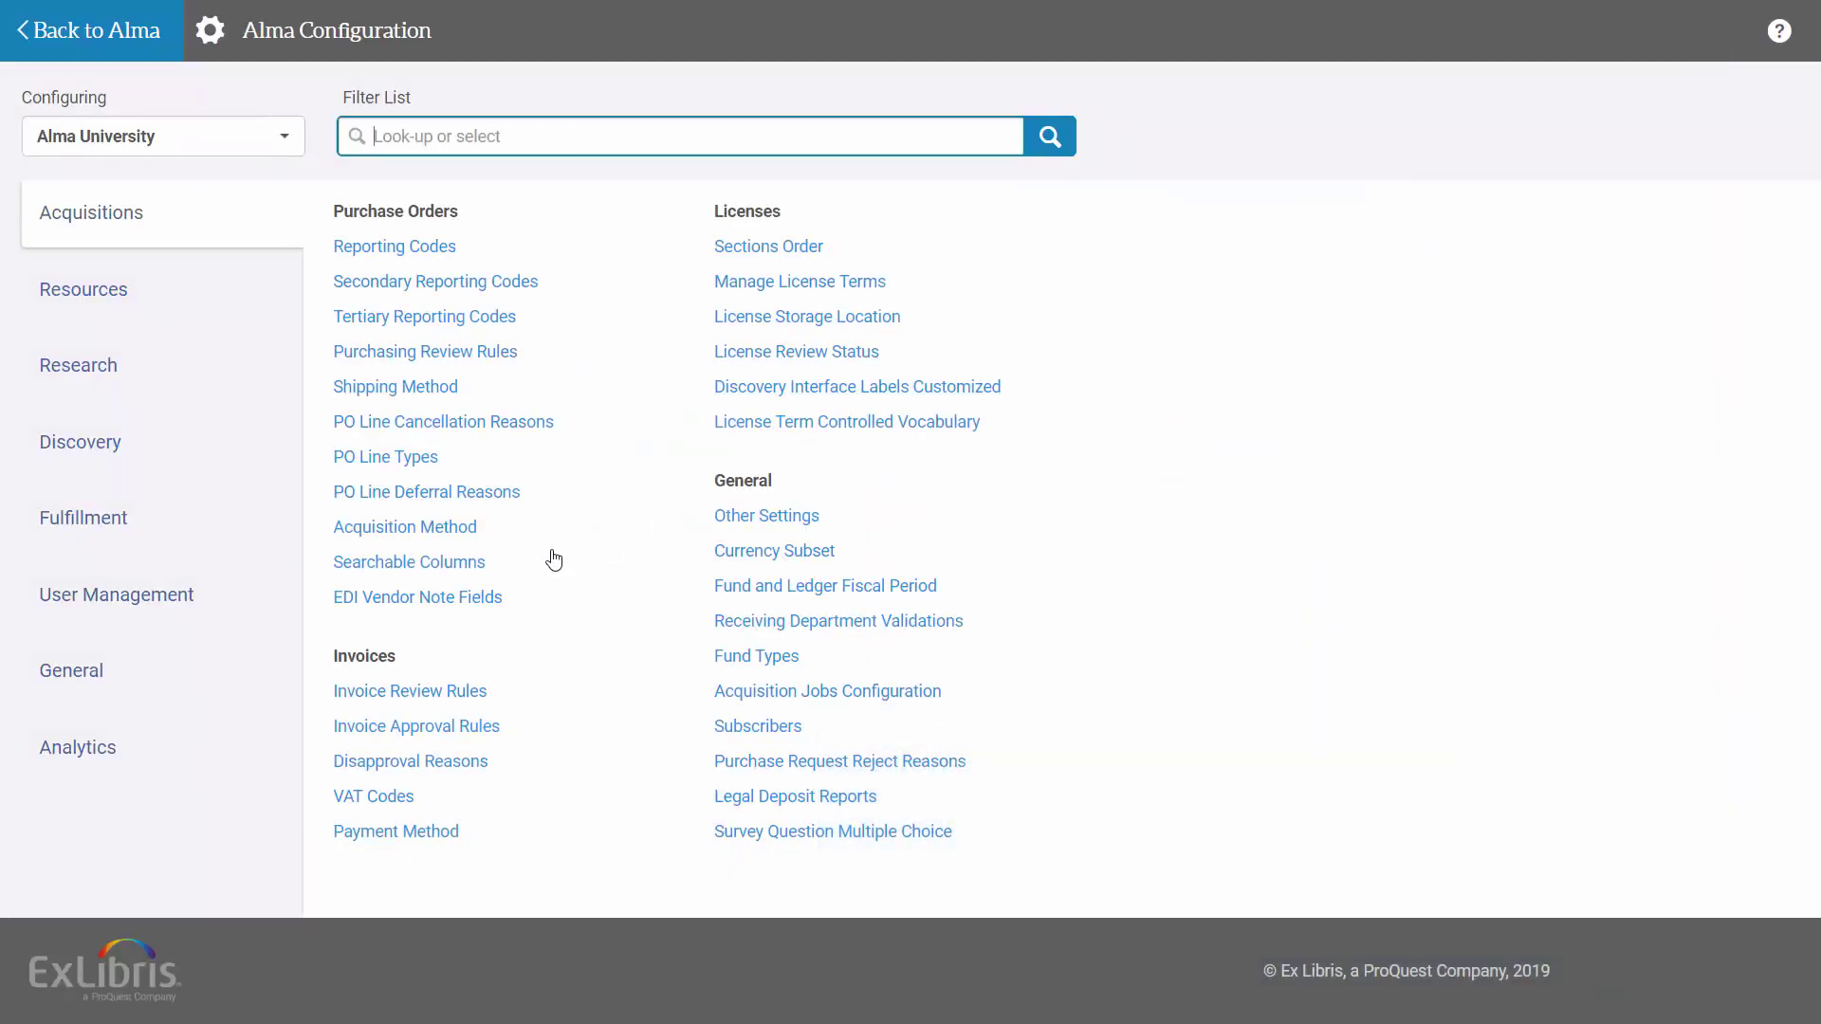
click(94, 698)
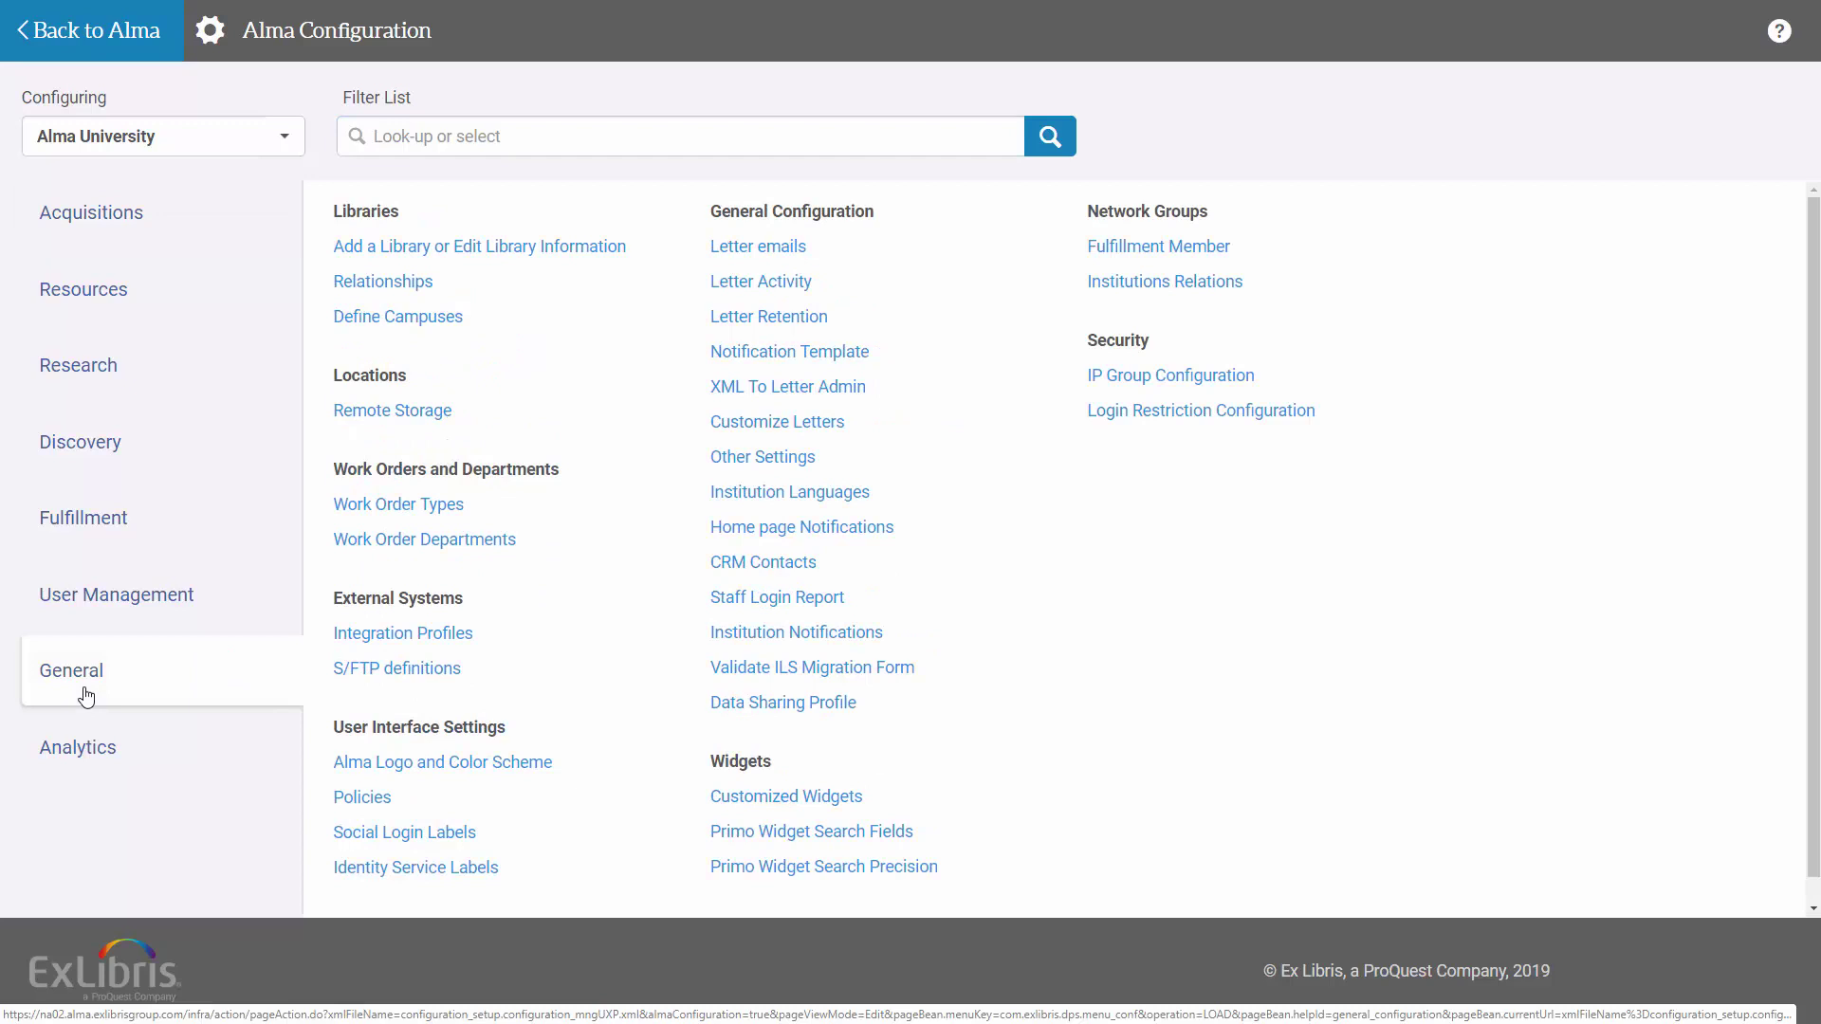
click(403, 635)
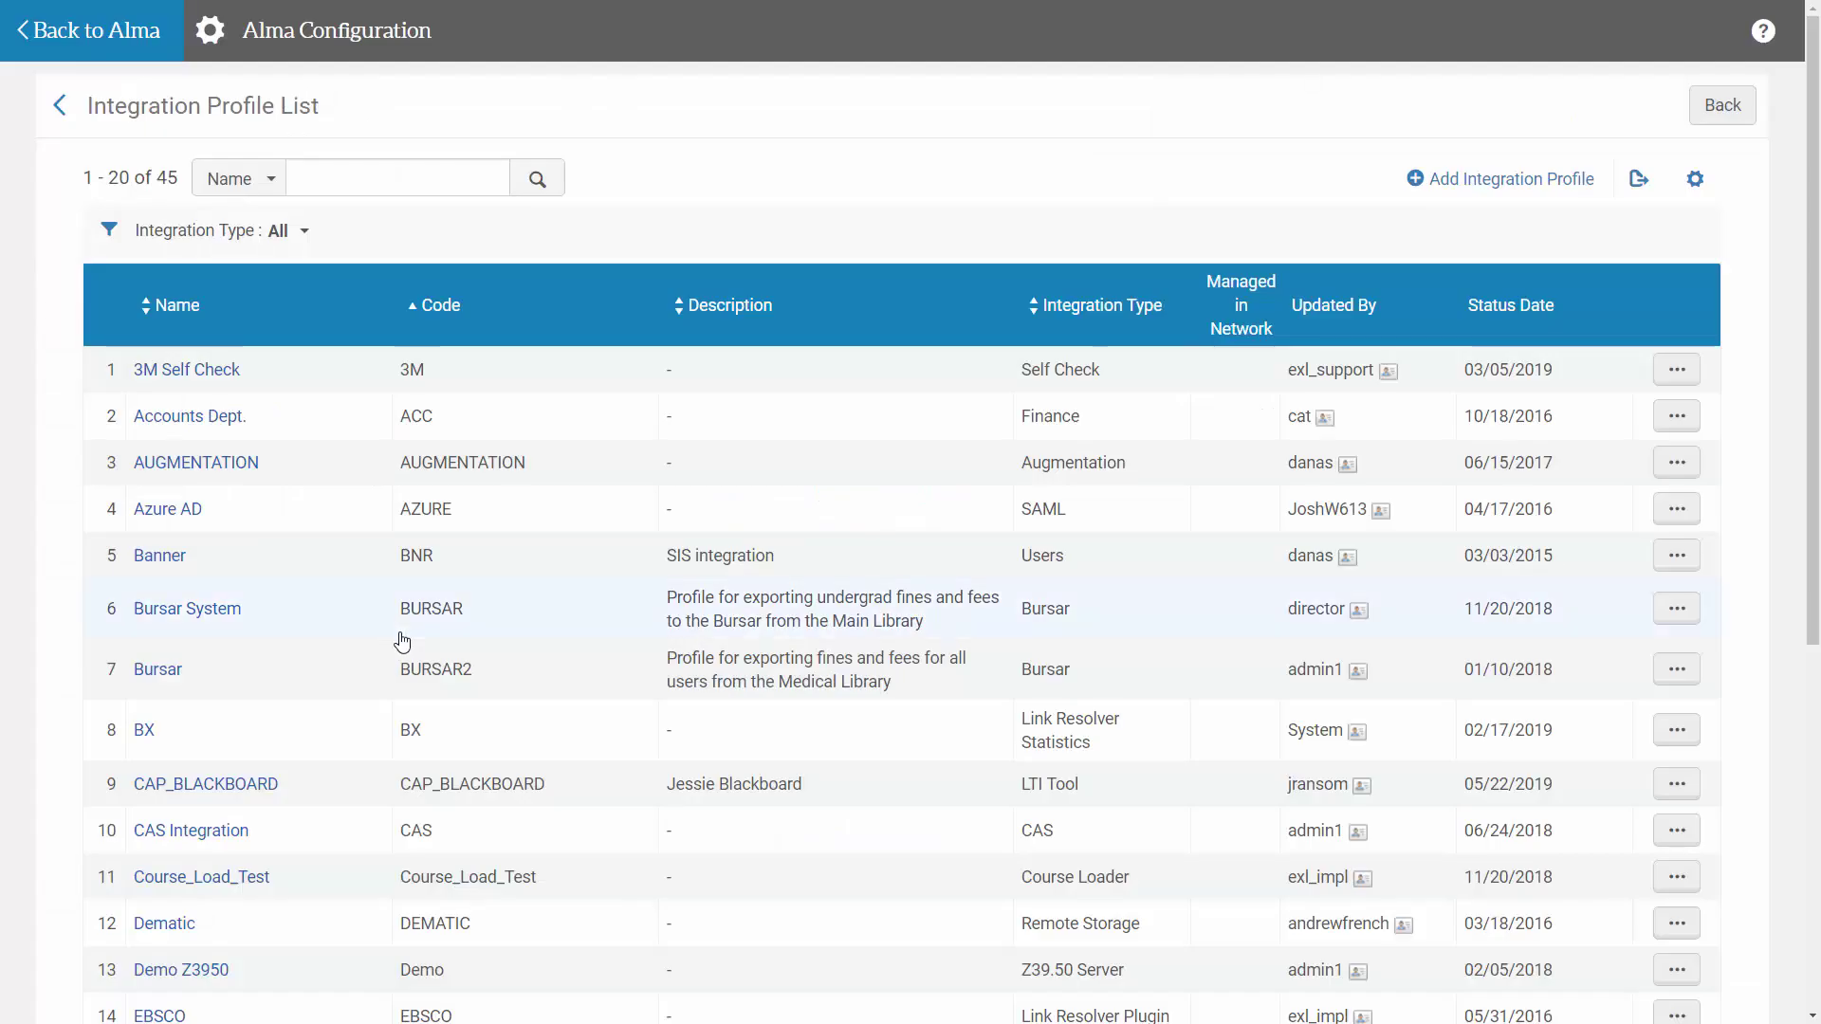
click(280, 232)
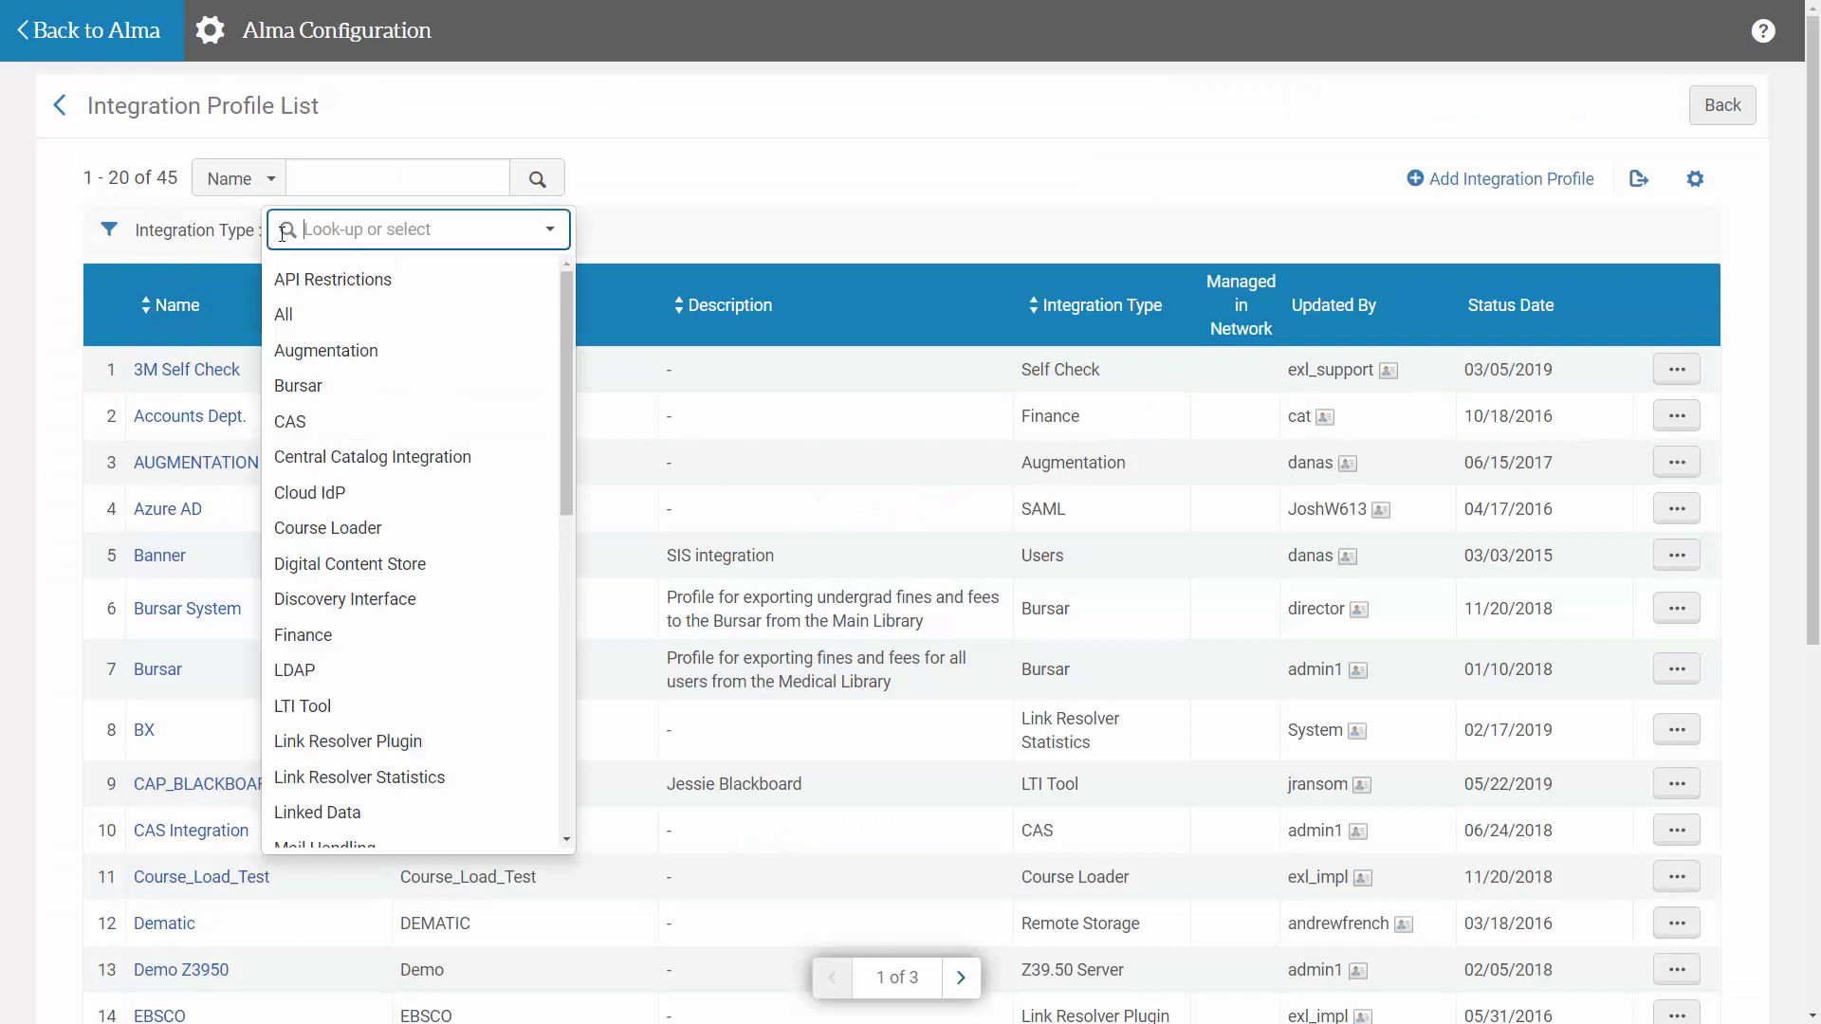
click(334, 705)
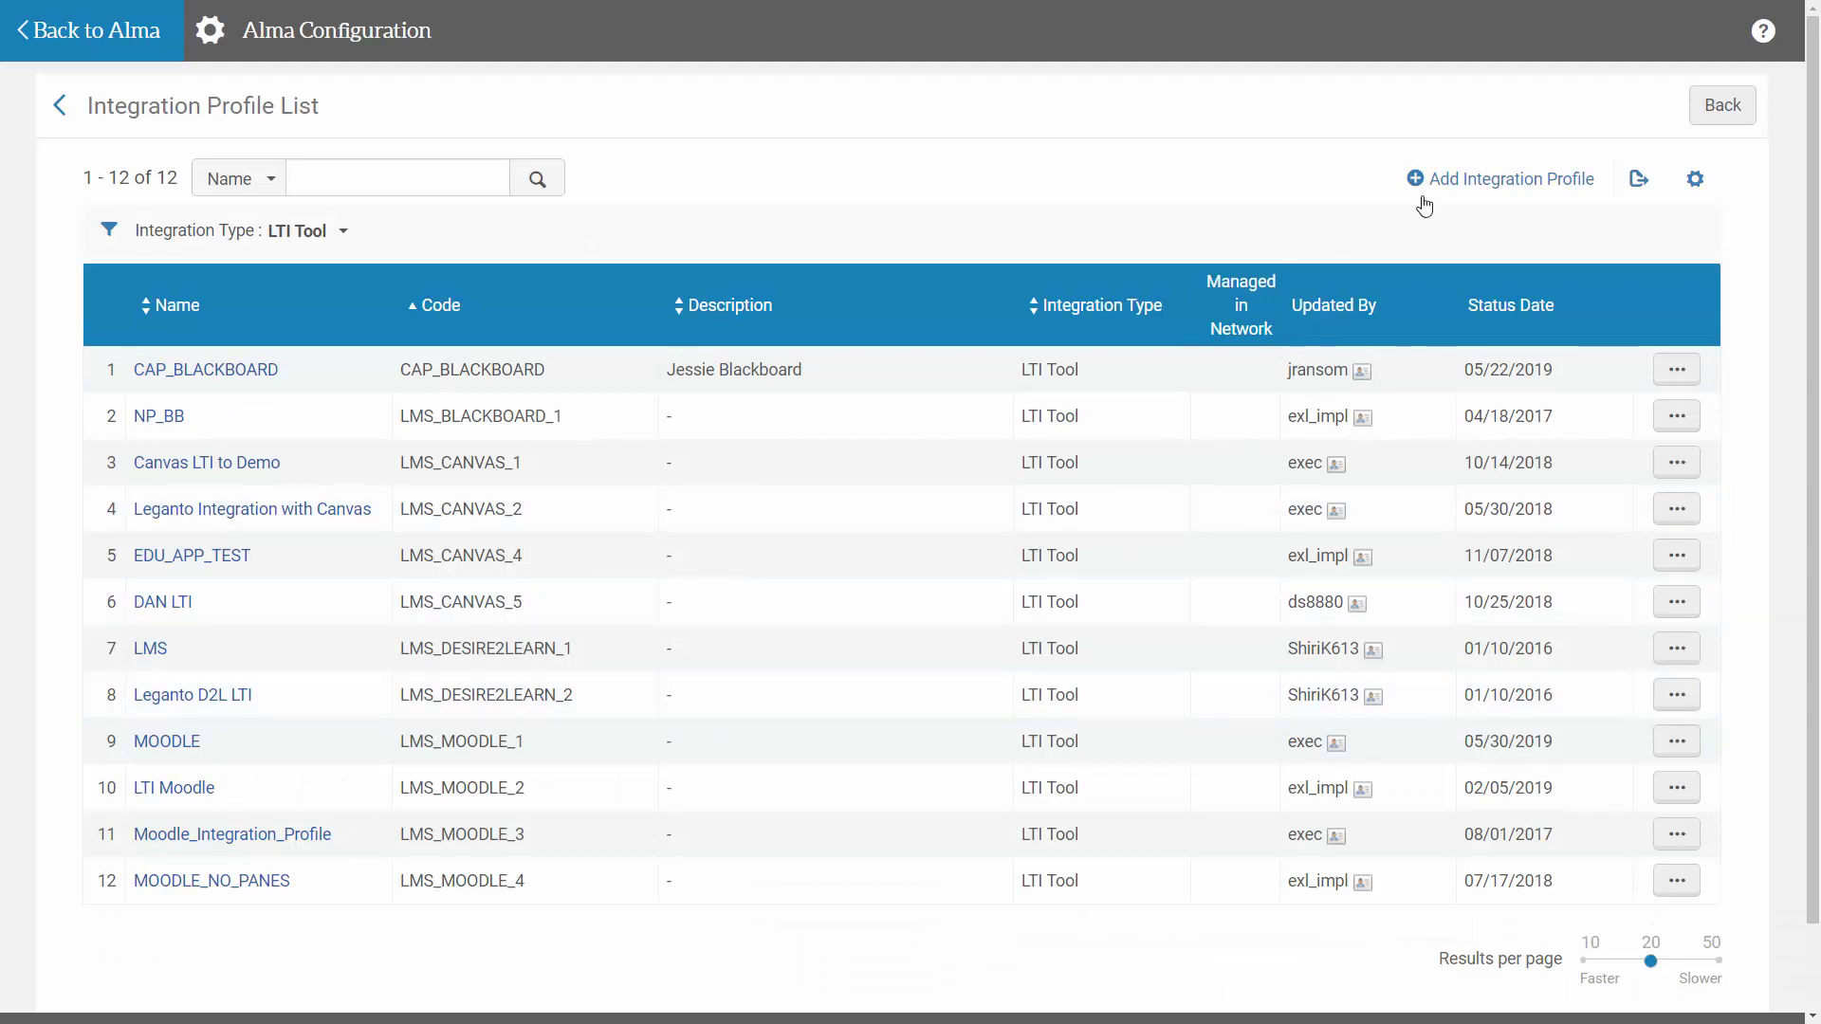
click(1481, 184)
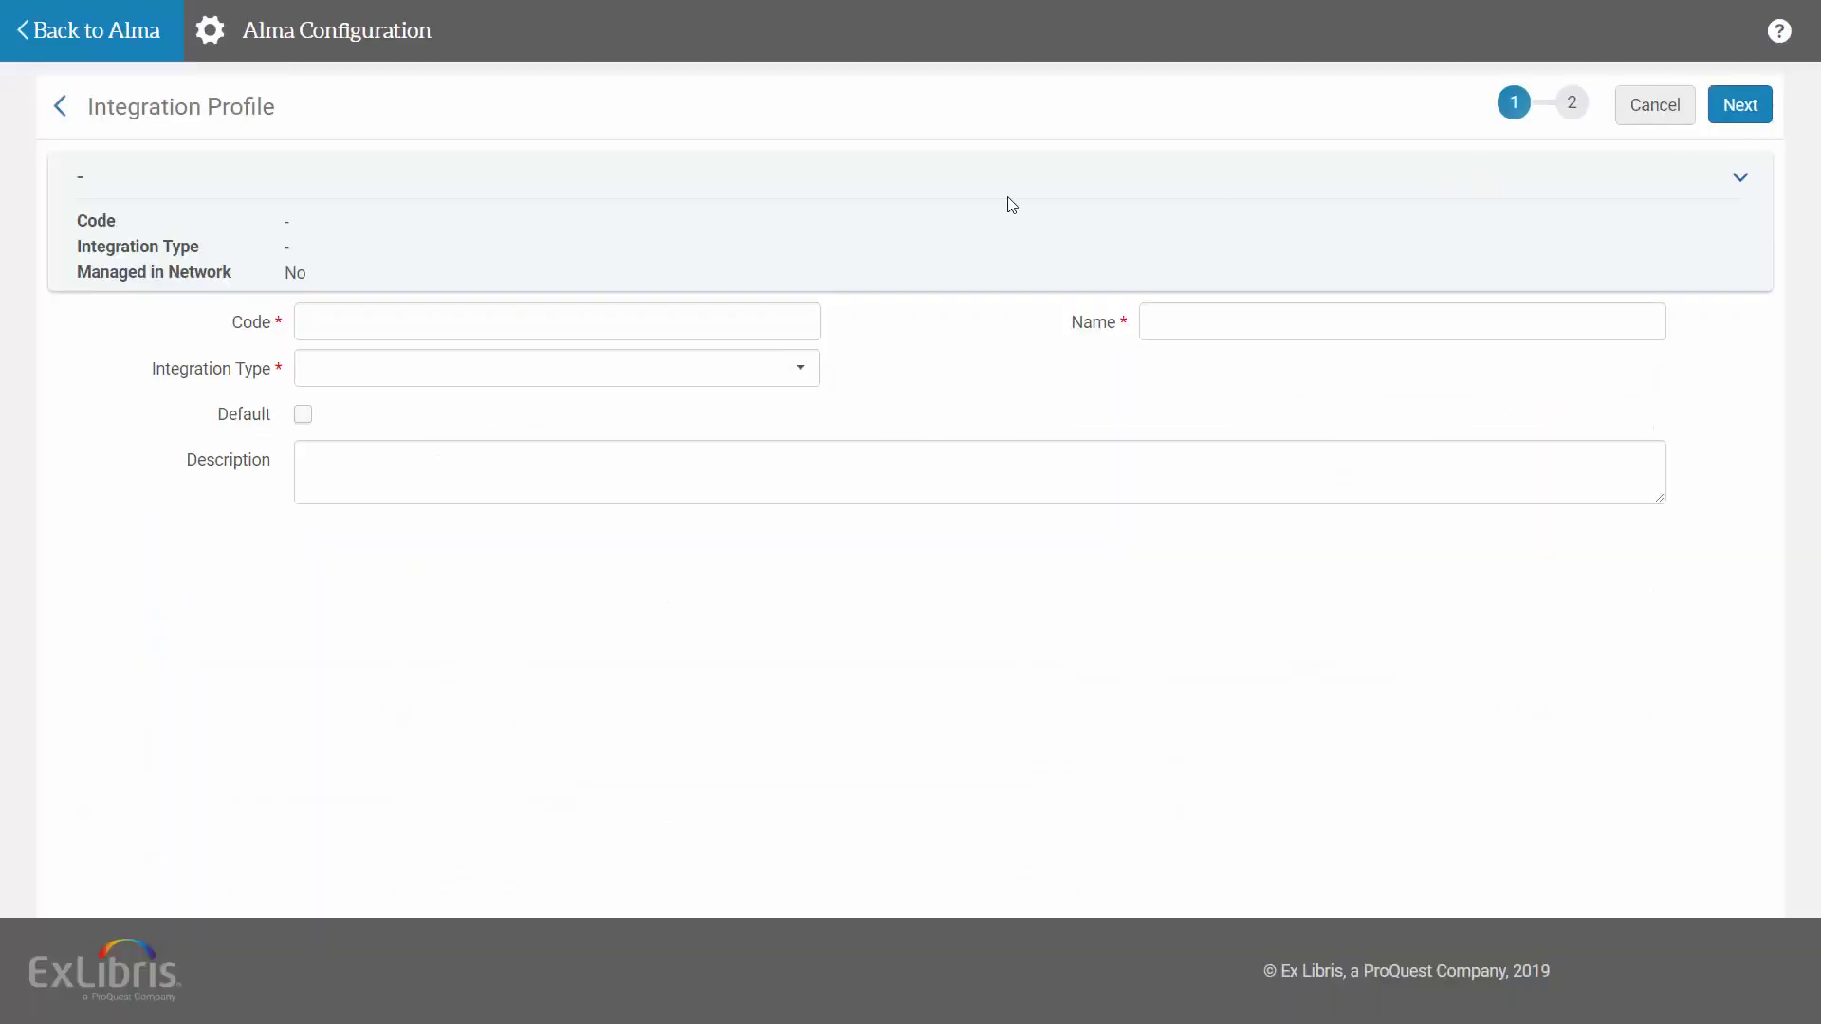
Step: Define LTI Tool profile BLACKBOARD_LMS_01 with LMS System Blackboard and continue to page two
click(800, 372)
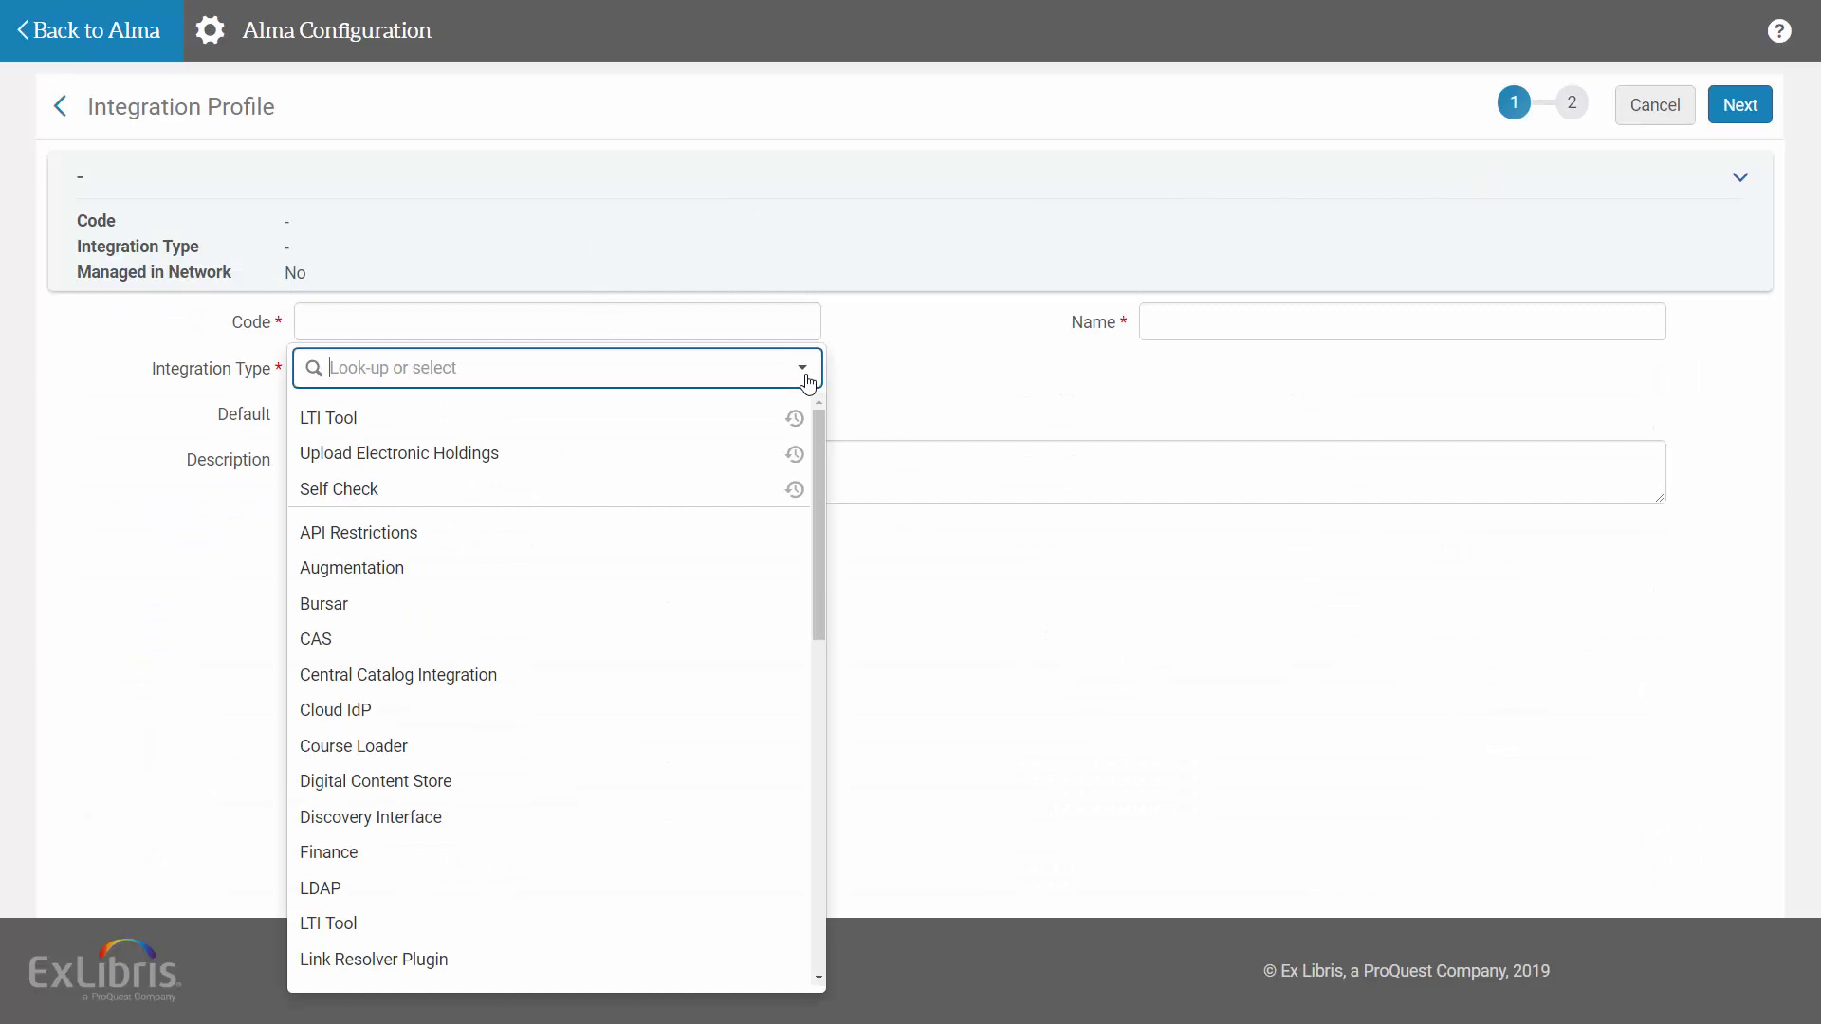
click(337, 418)
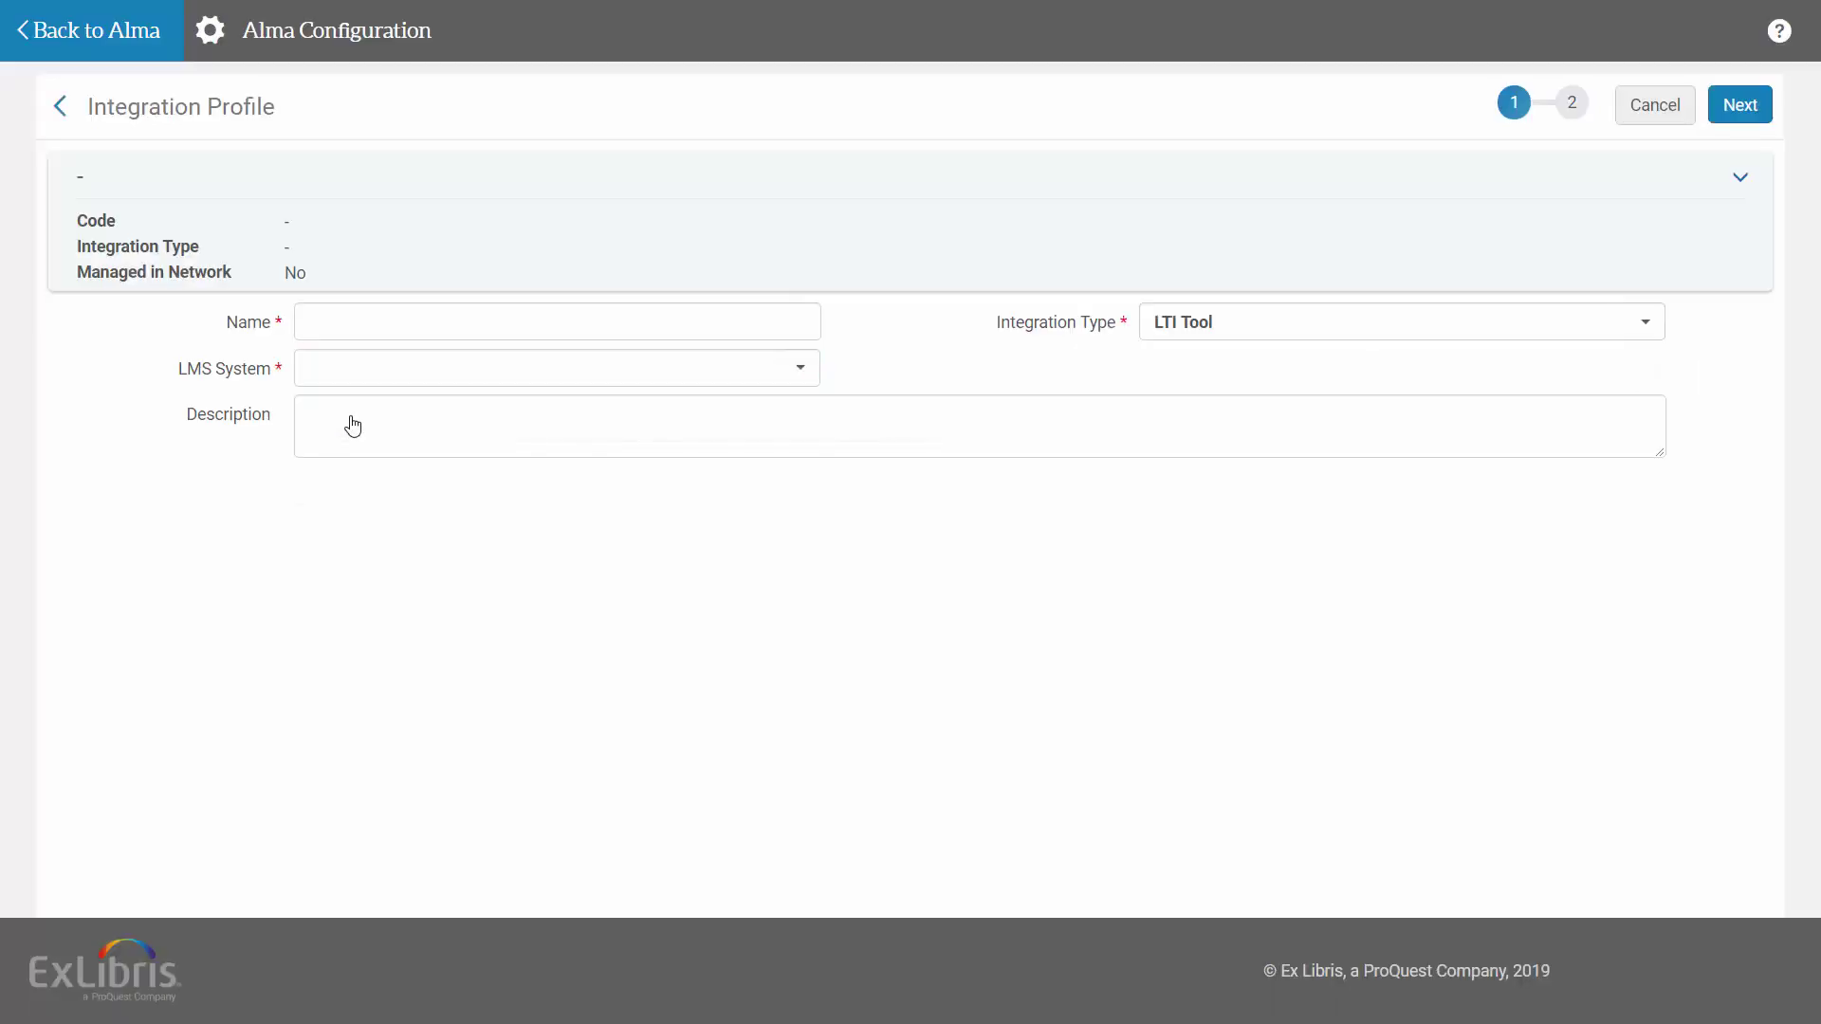
click(330, 325)
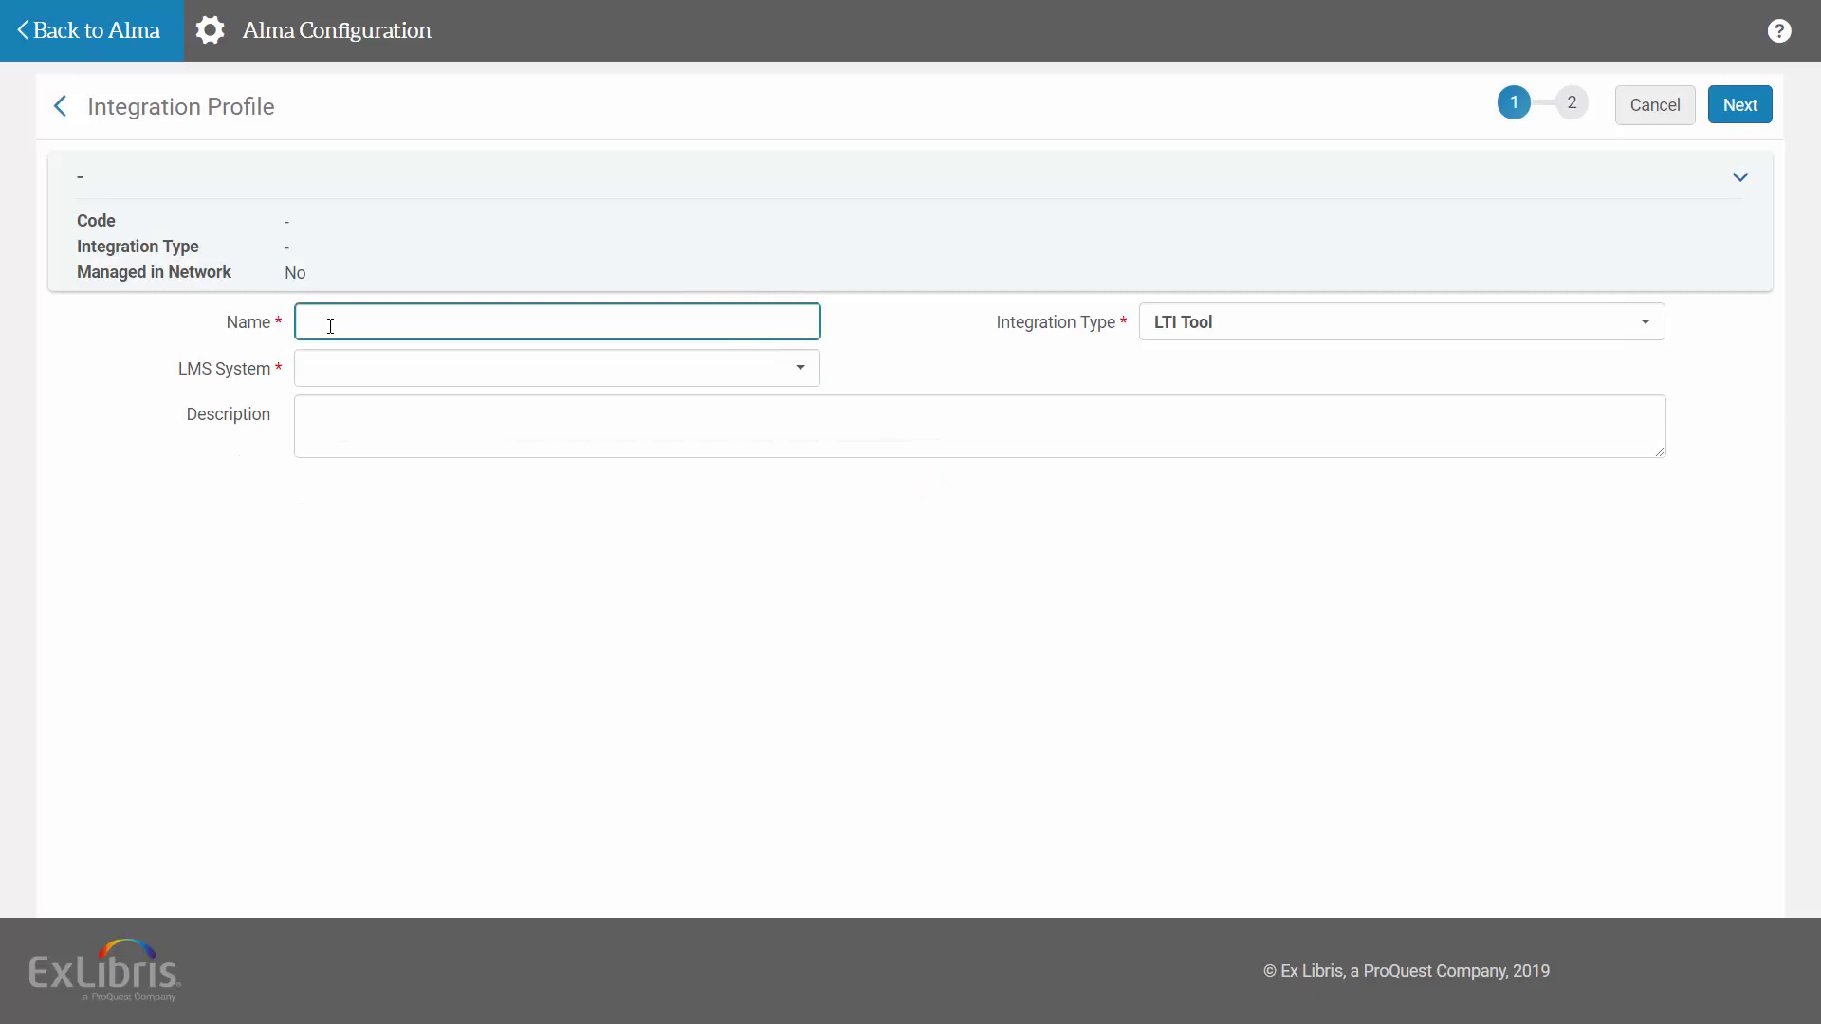
text(BLACKBOARD_LMS_01)
click(811, 379)
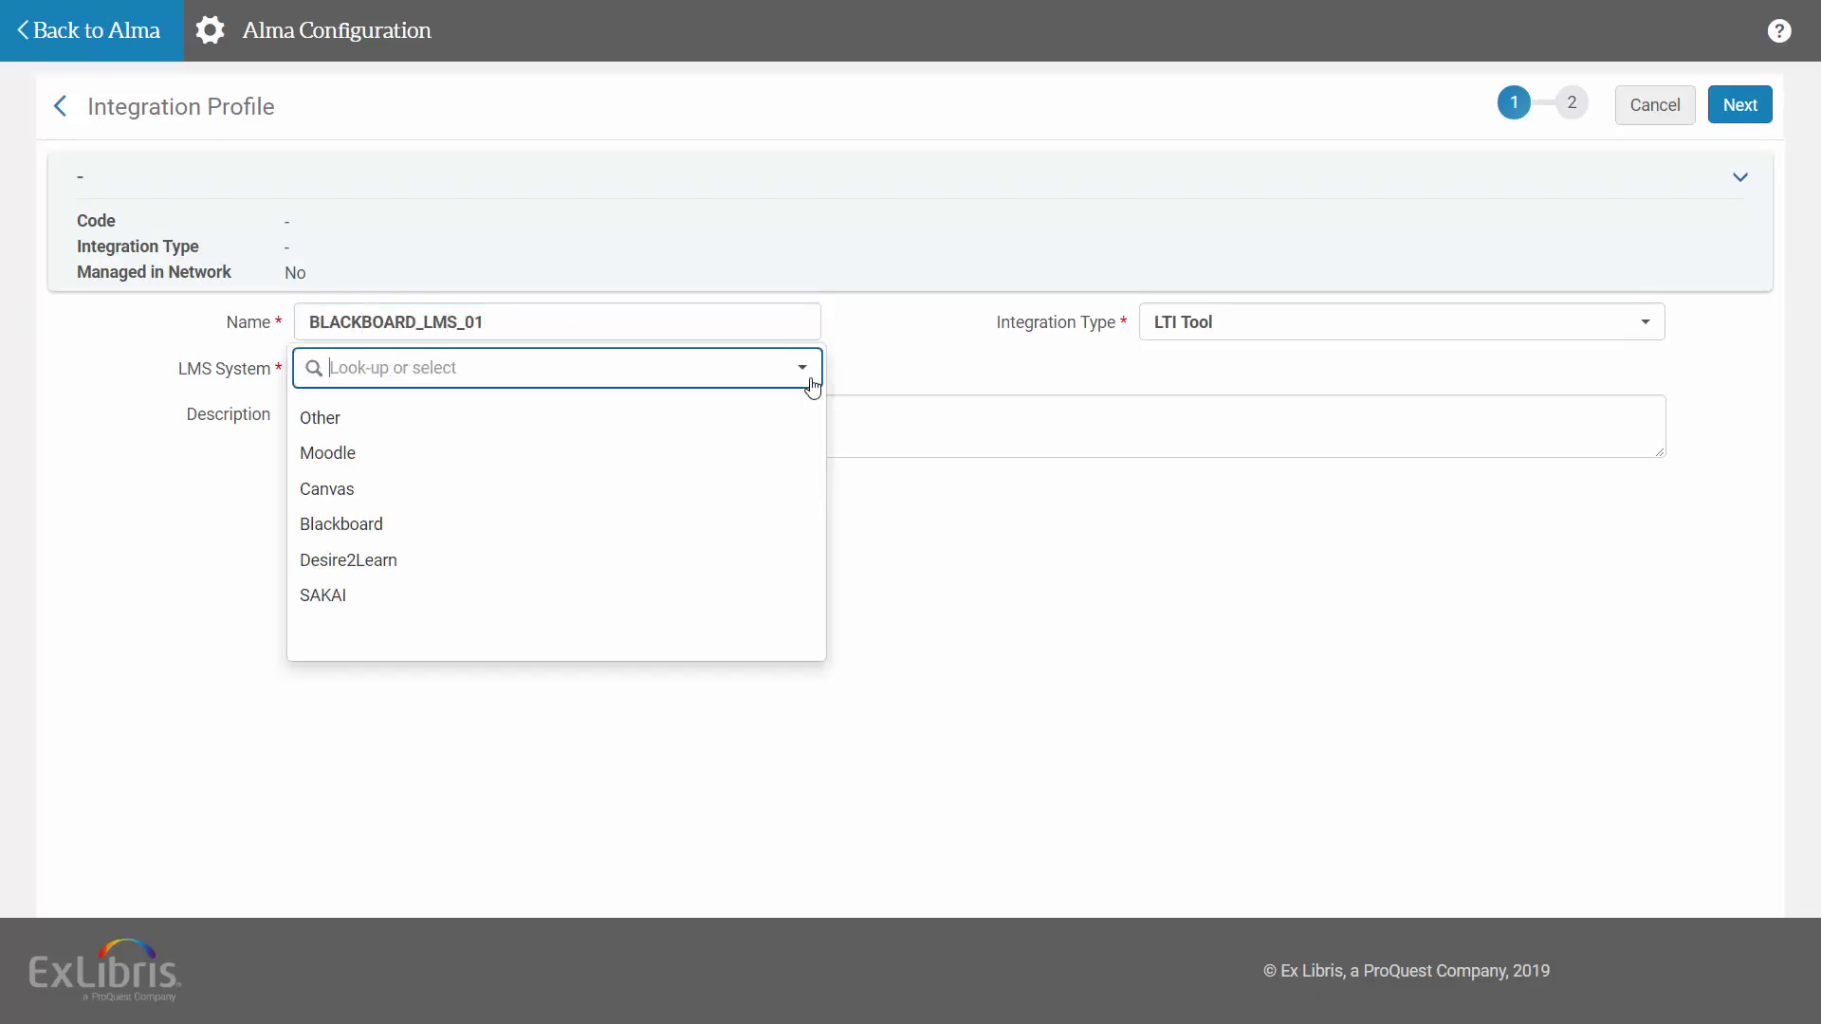
click(382, 527)
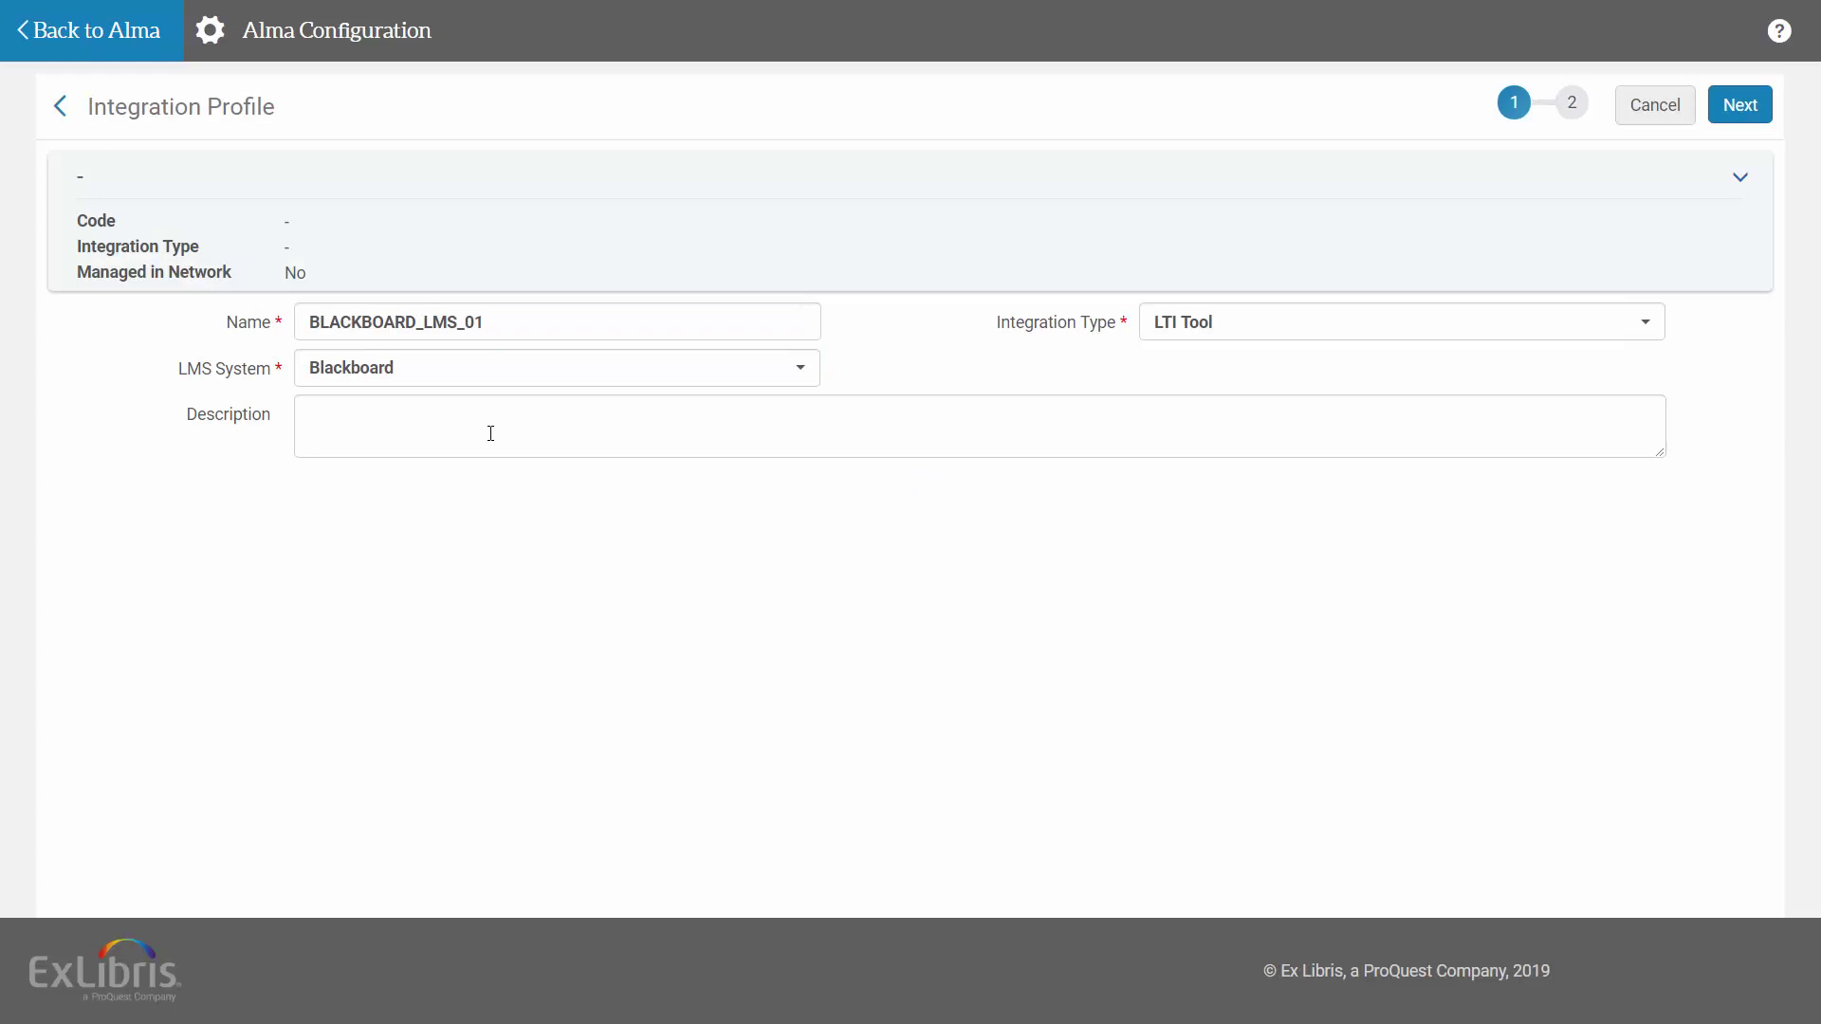
click(1724, 112)
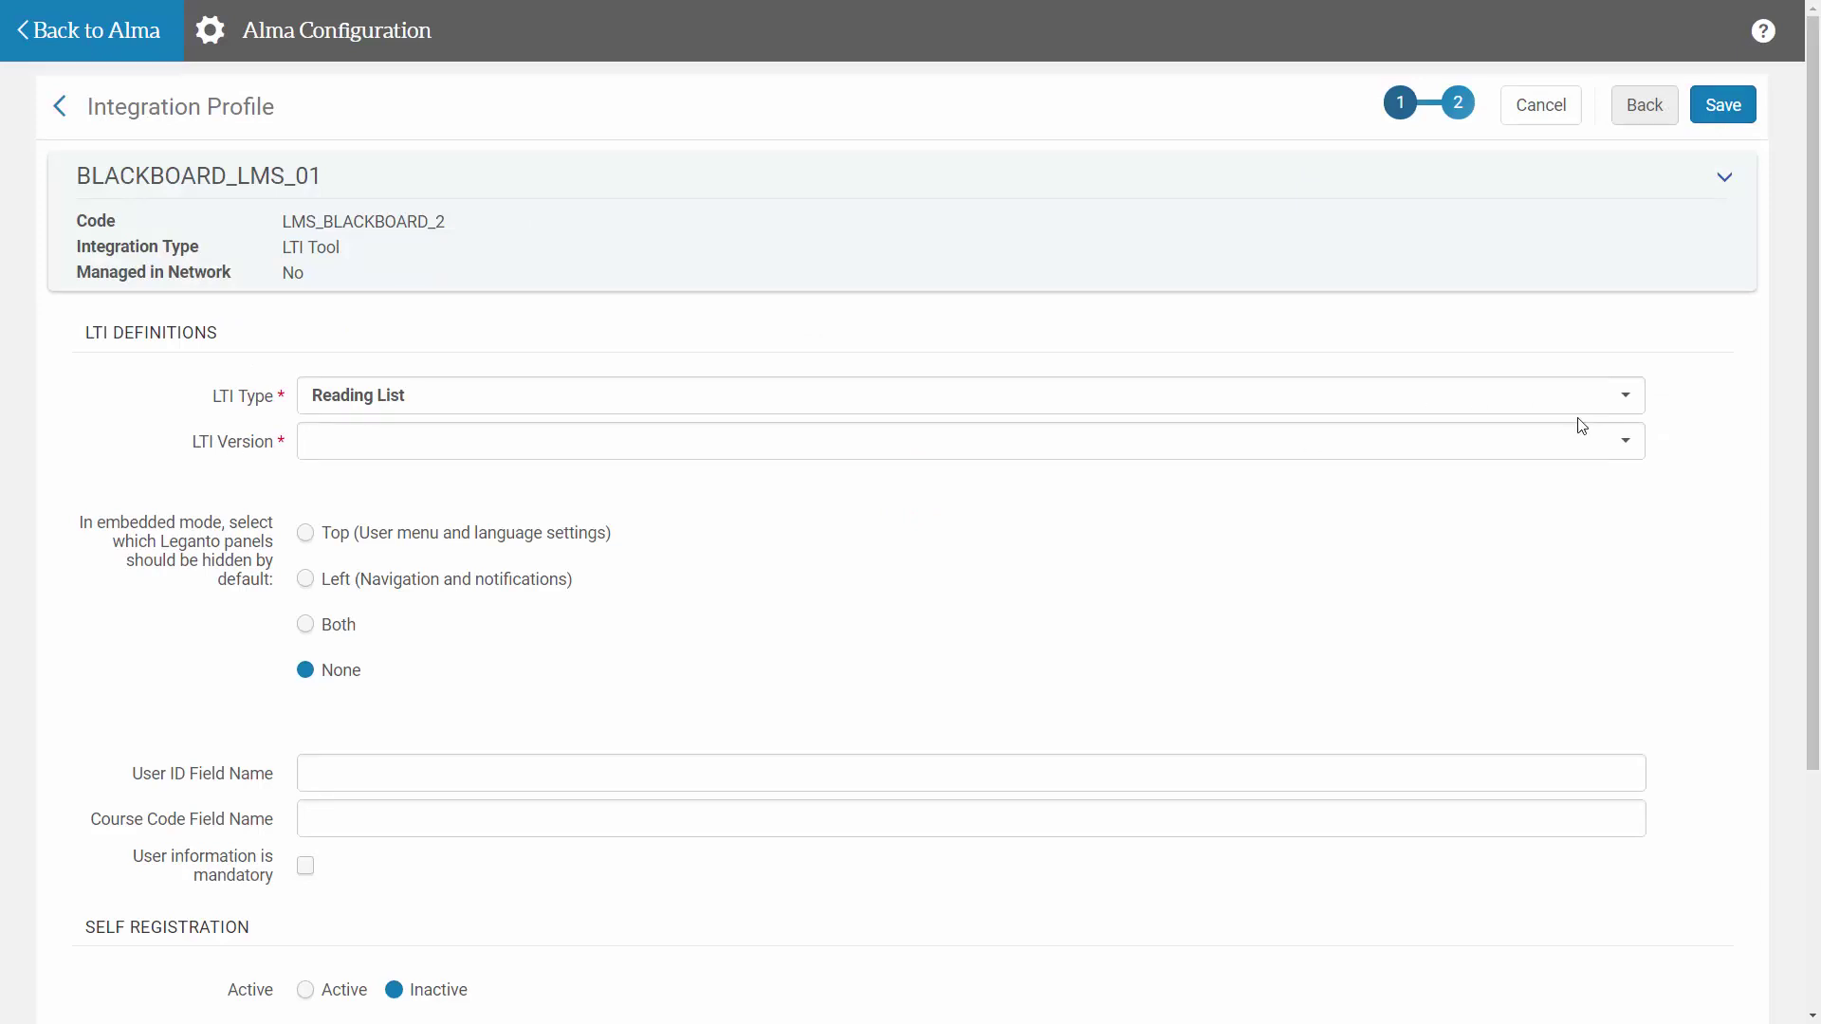
Step: Choose LTI version 1.X, generating the launch URL, key and secret
click(1628, 443)
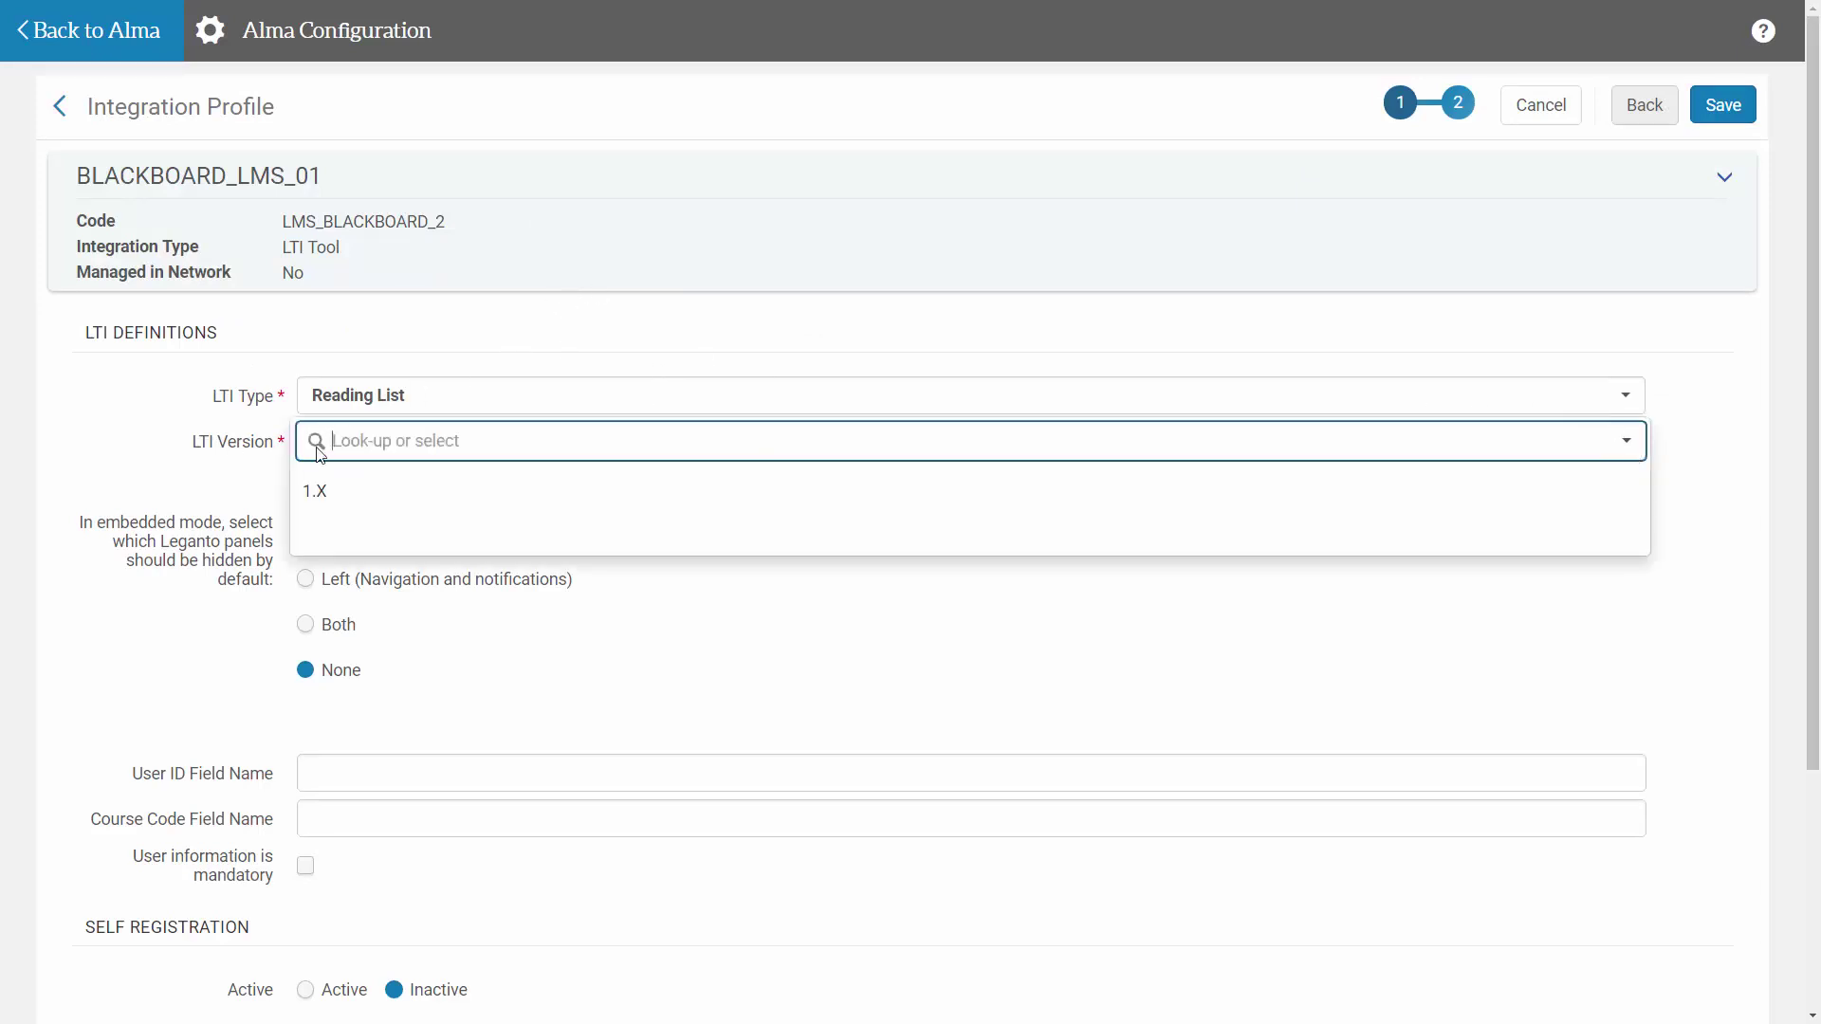
click(320, 499)
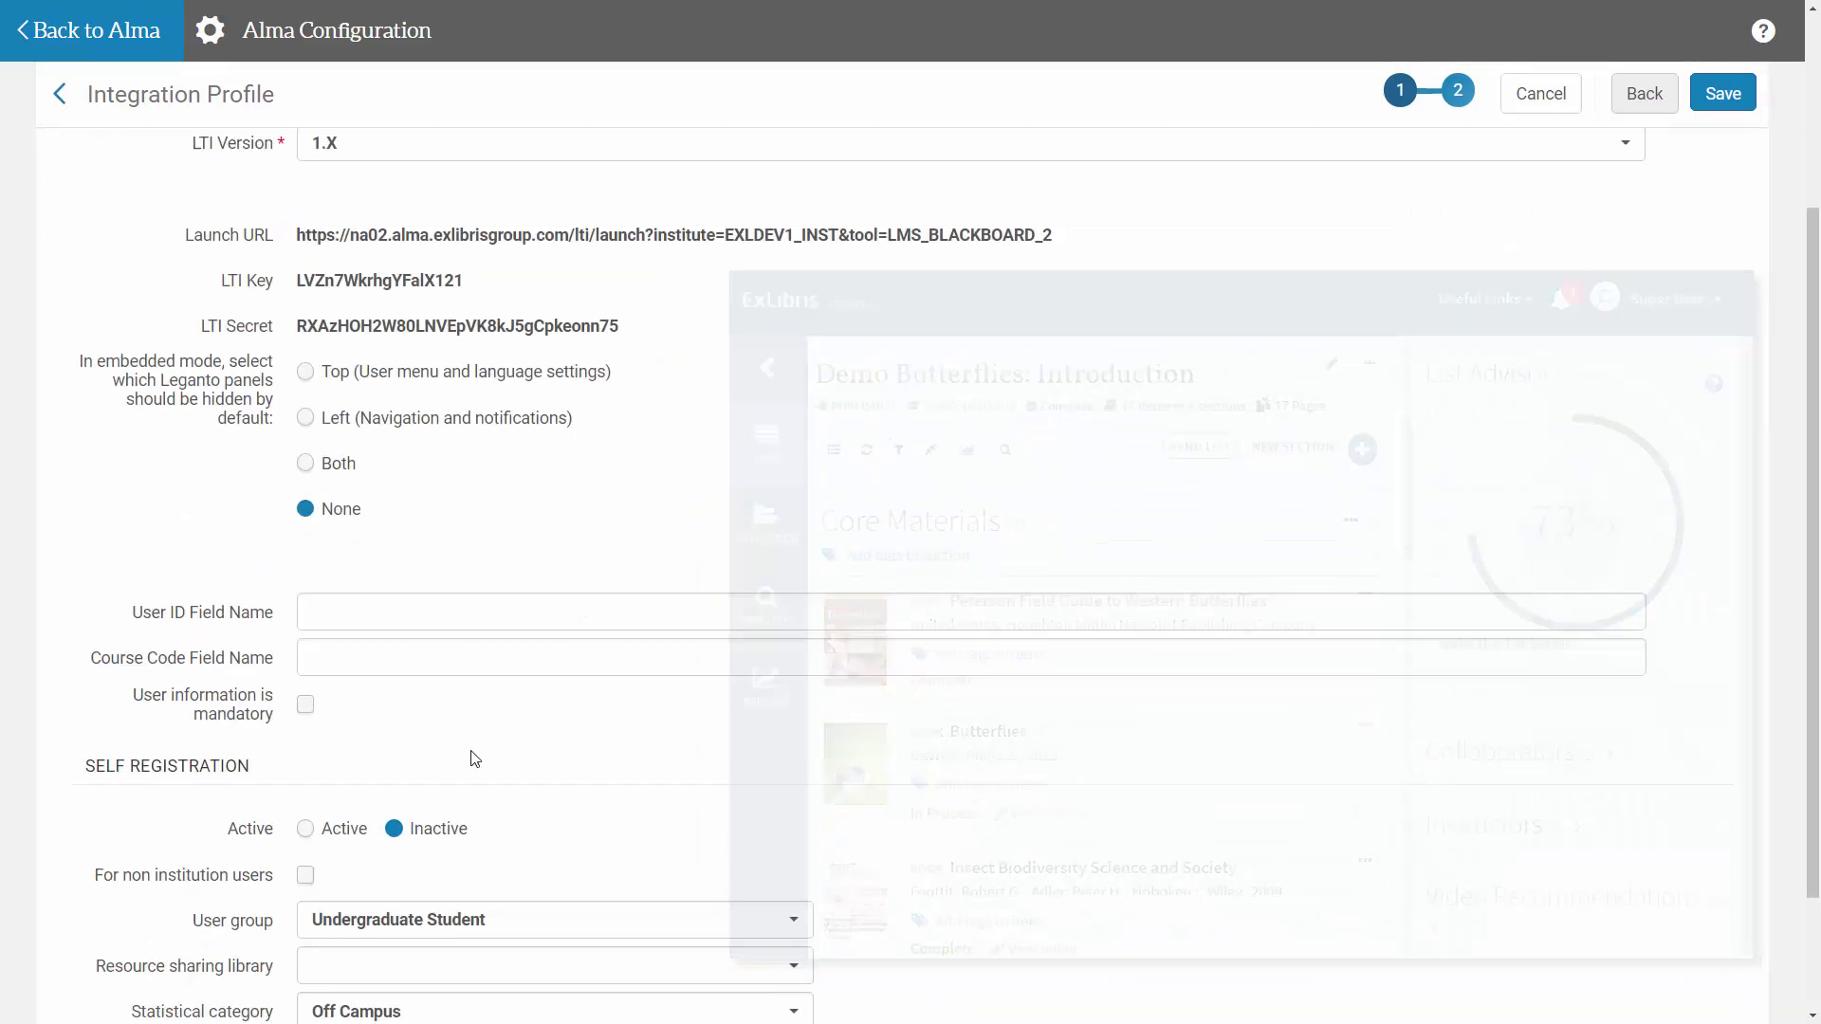
Step: Scroll down to review the profile's Self Registration settings
scroll(470, 749, down, 3)
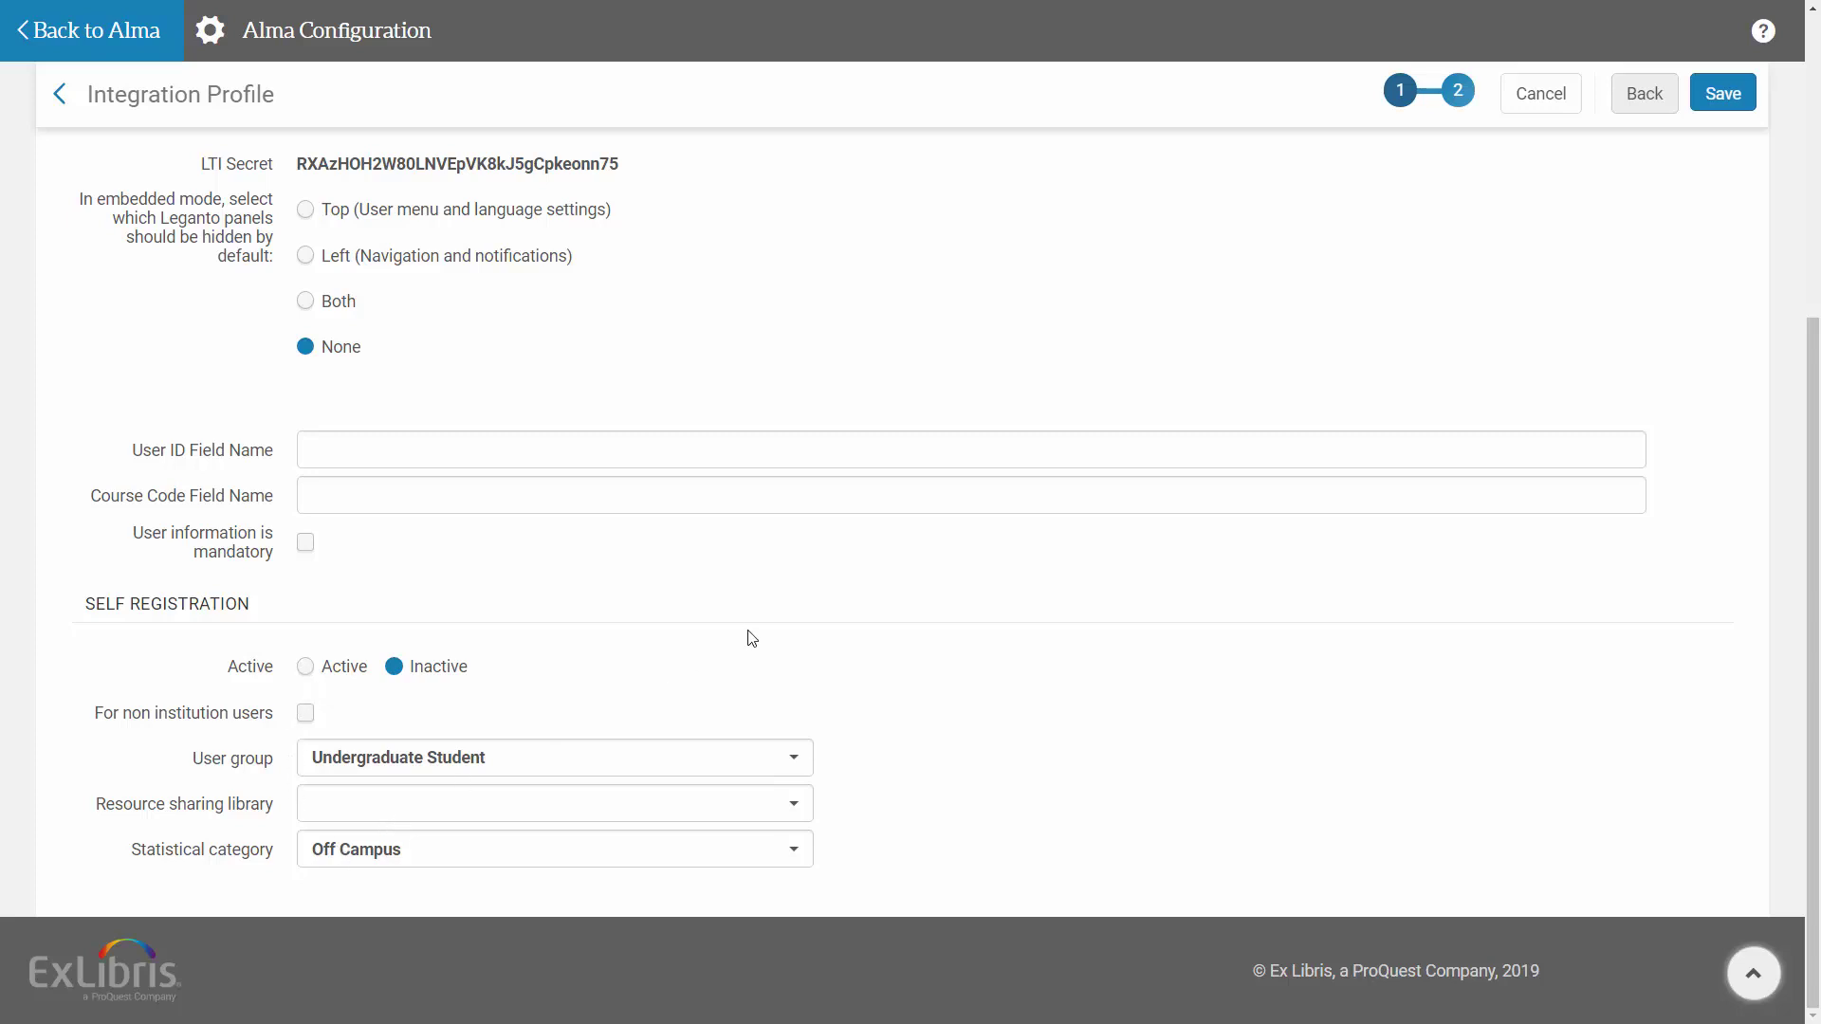
Step: Save the Blackboard profile and filter the list to LTI Tool, now 13 profiles
click(1735, 104)
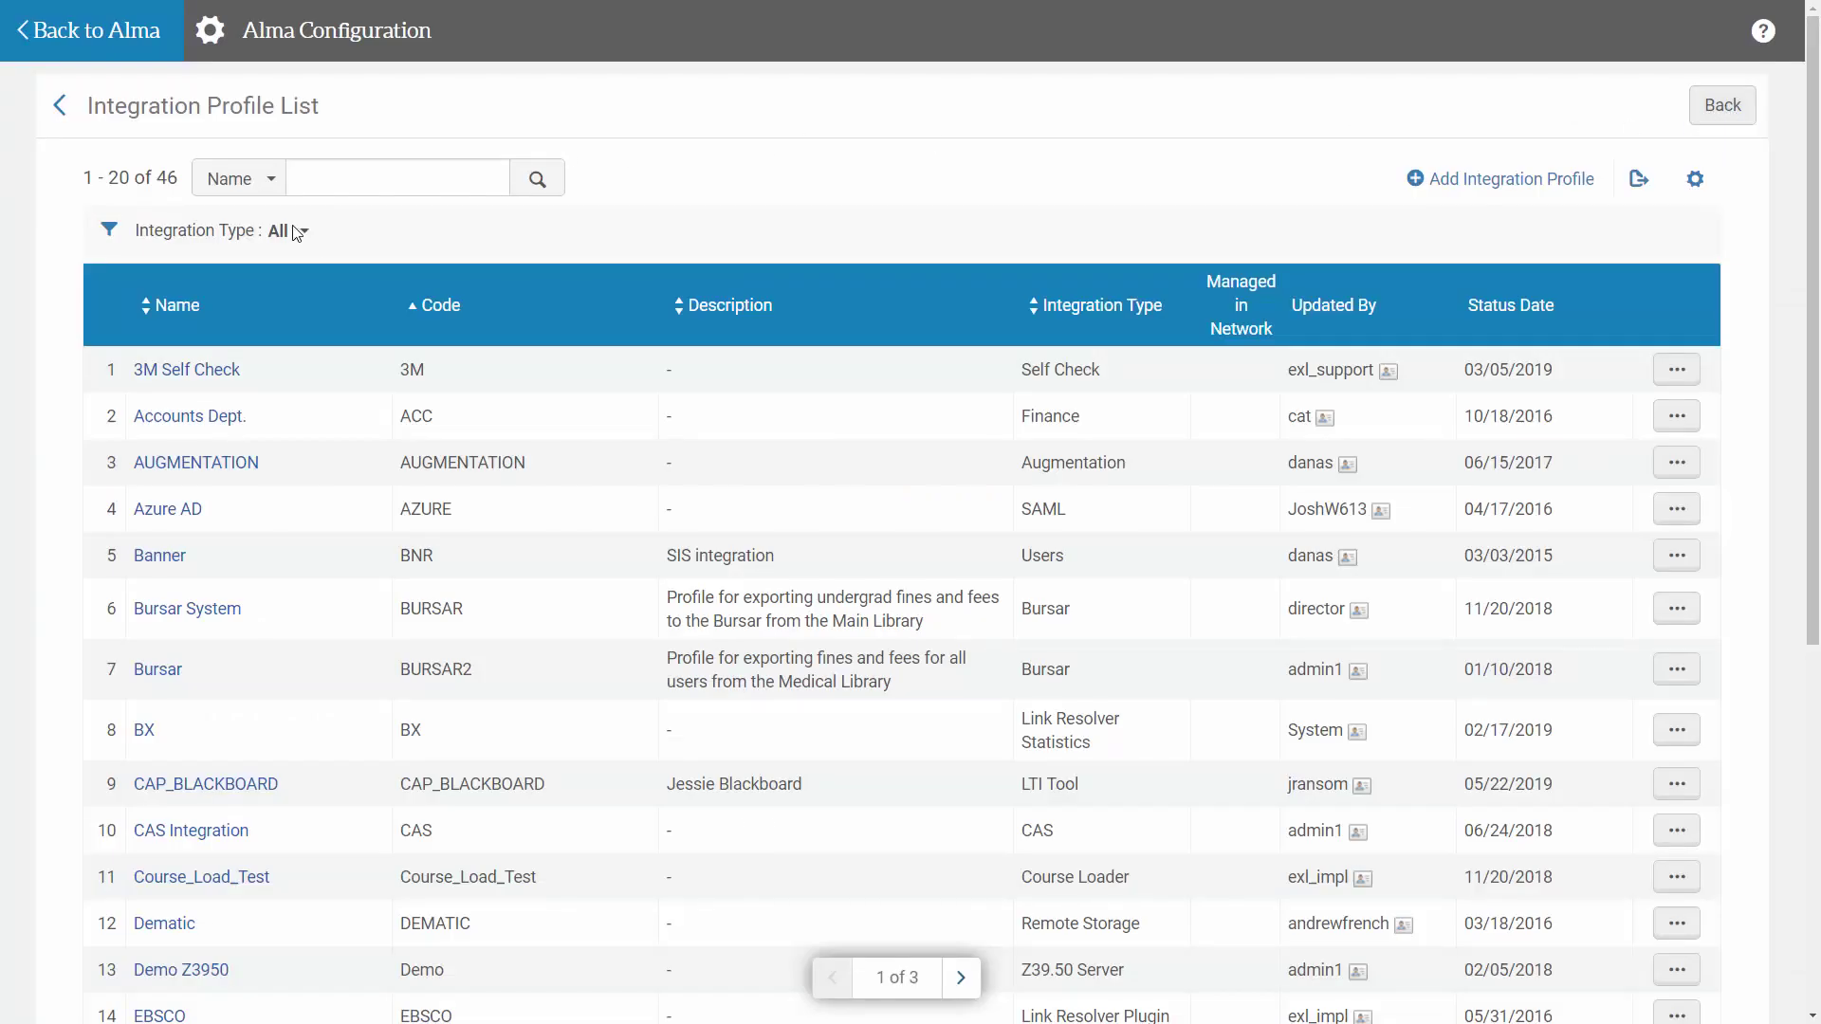
click(299, 231)
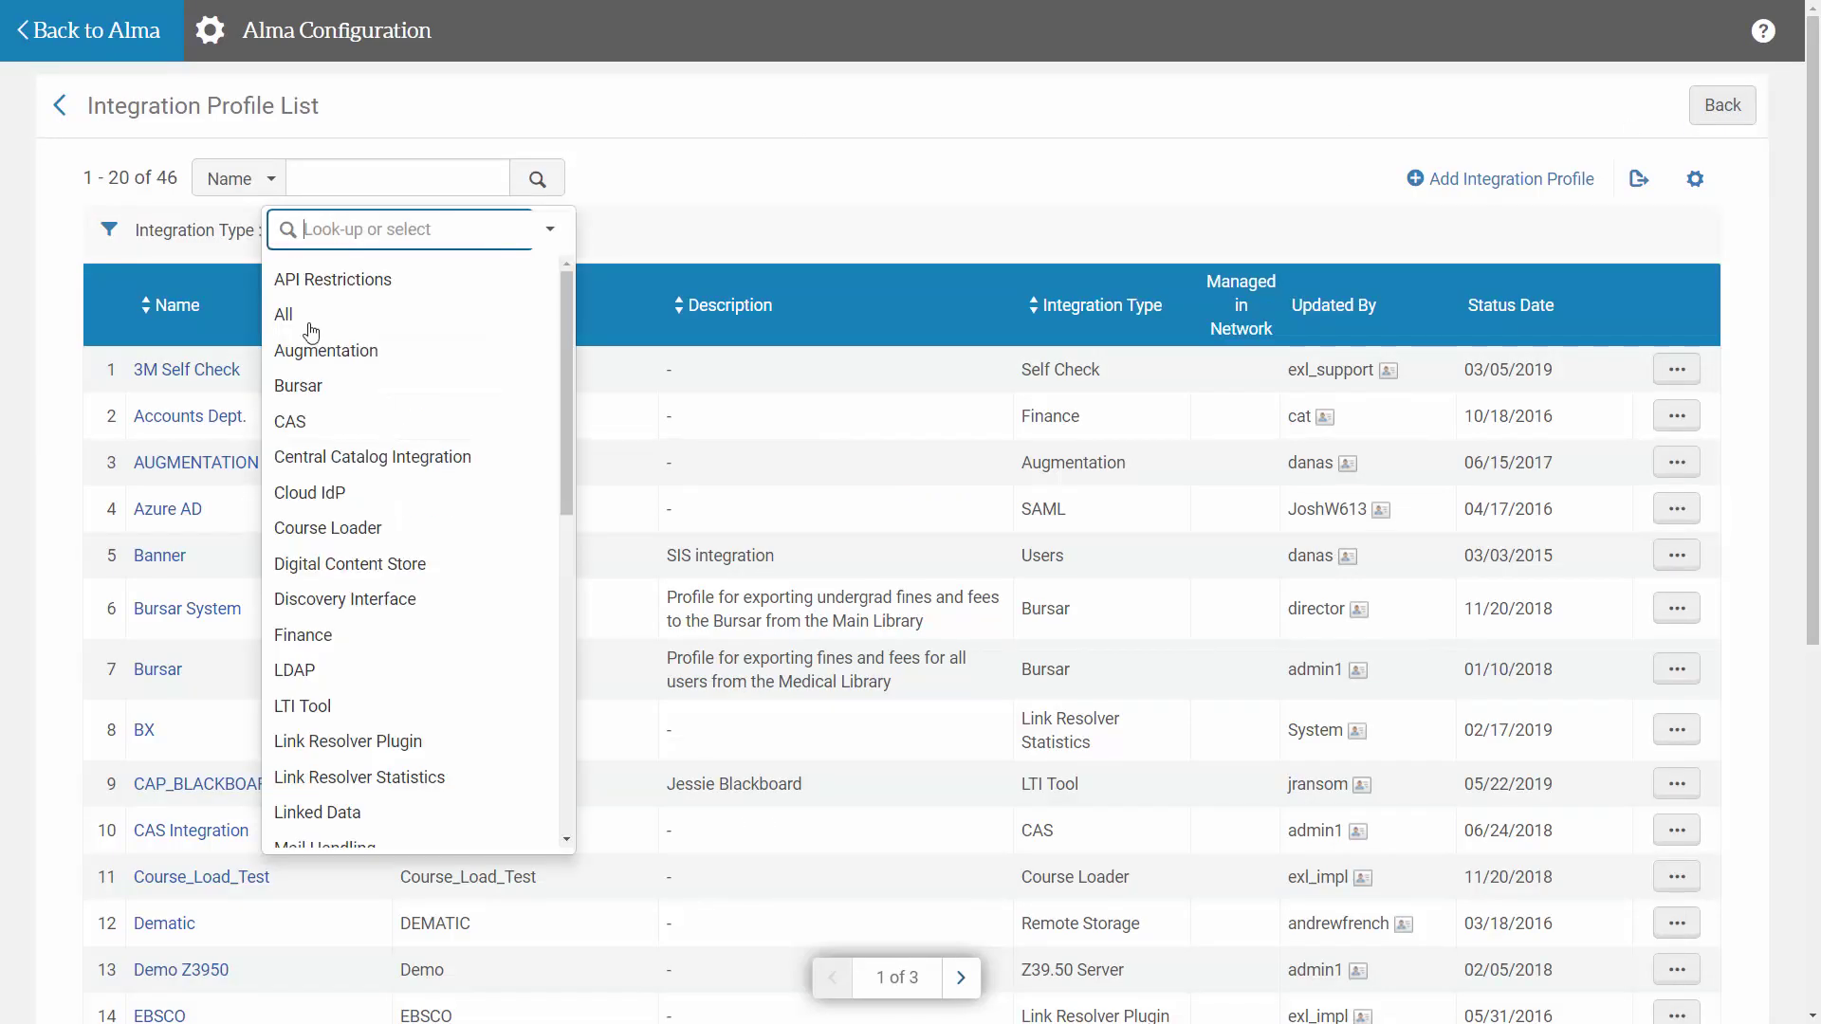
click(341, 709)
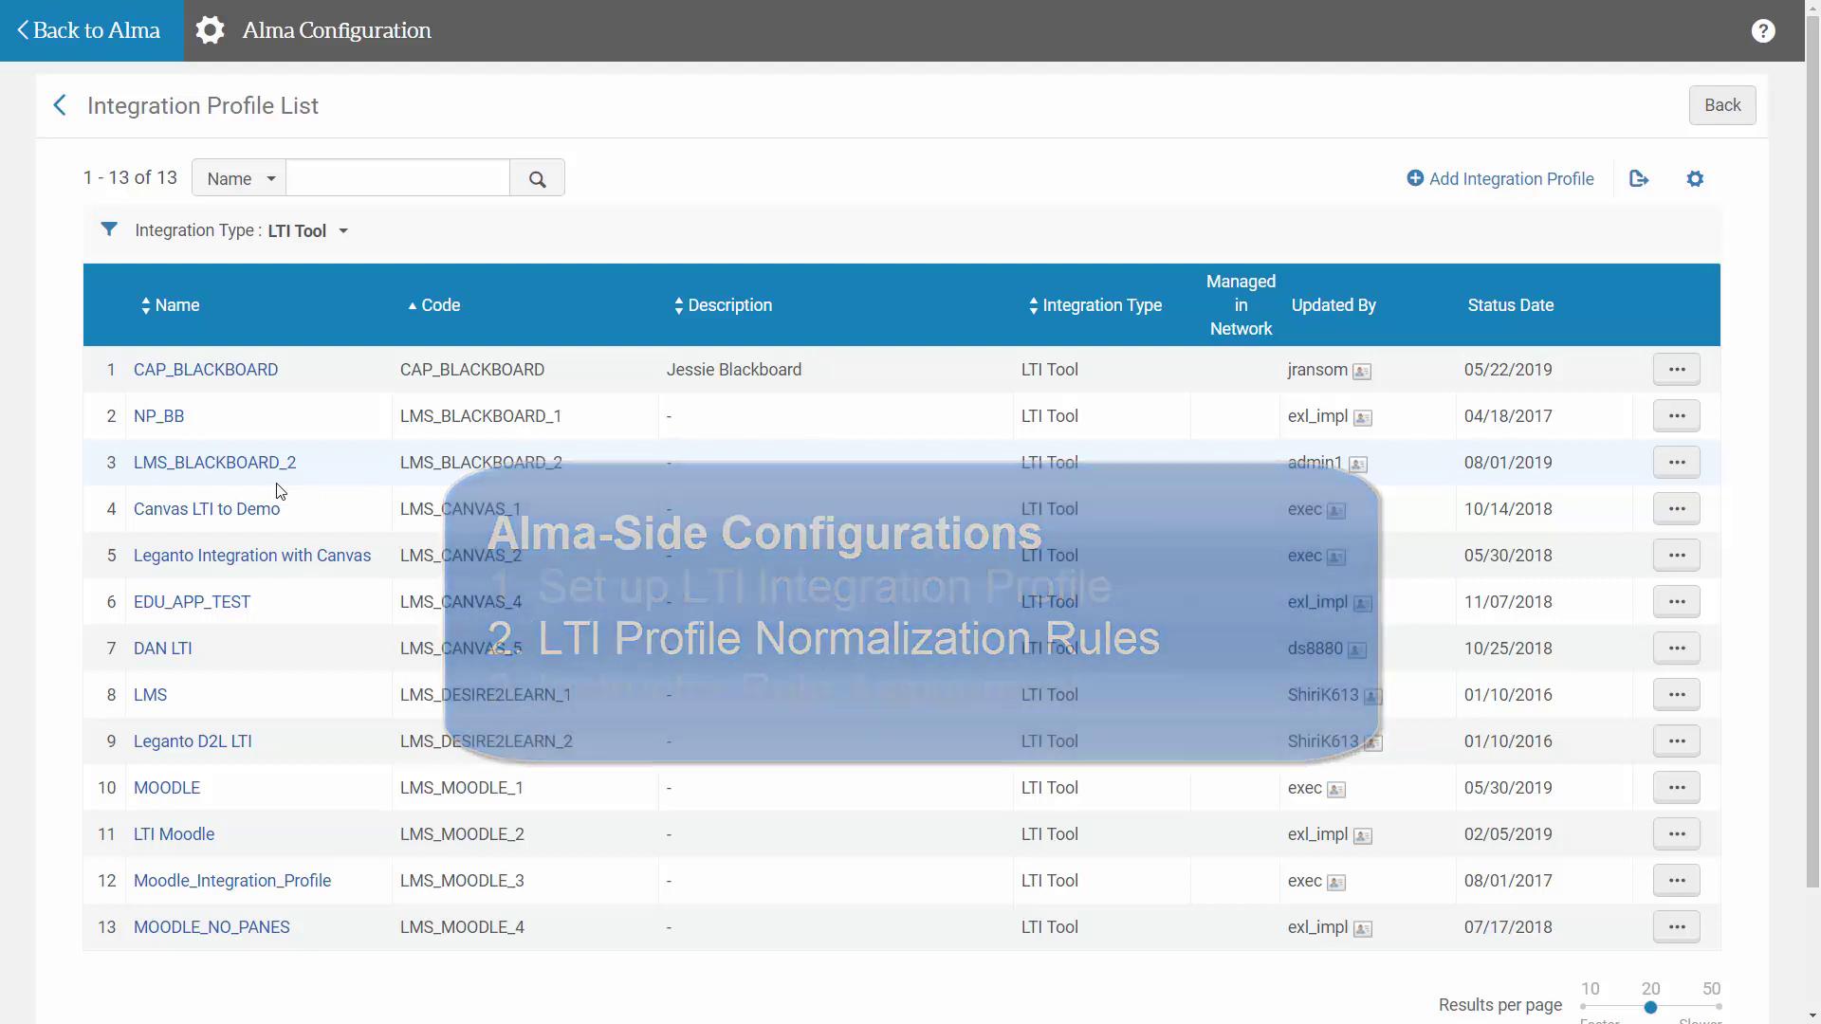
Step: Open Fulfillment's LTI Field Normalization table under Leganto and add a new row
click(262, 45)
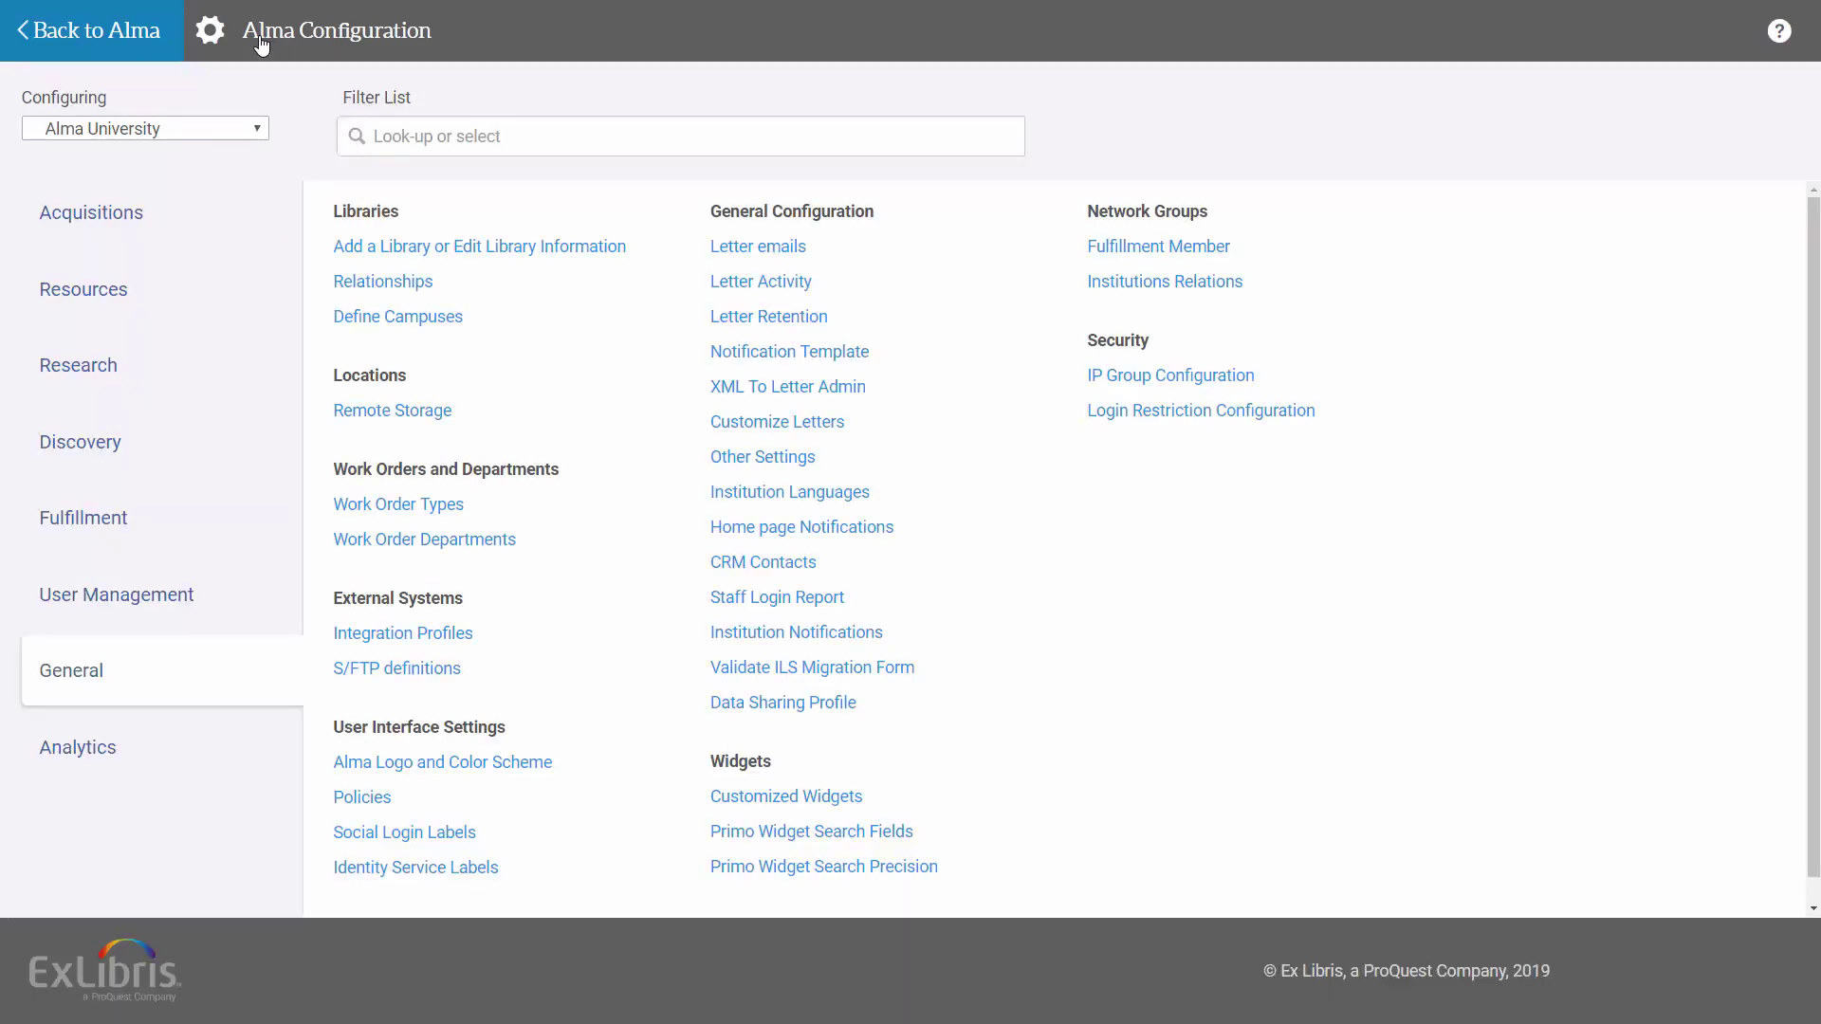
click(106, 521)
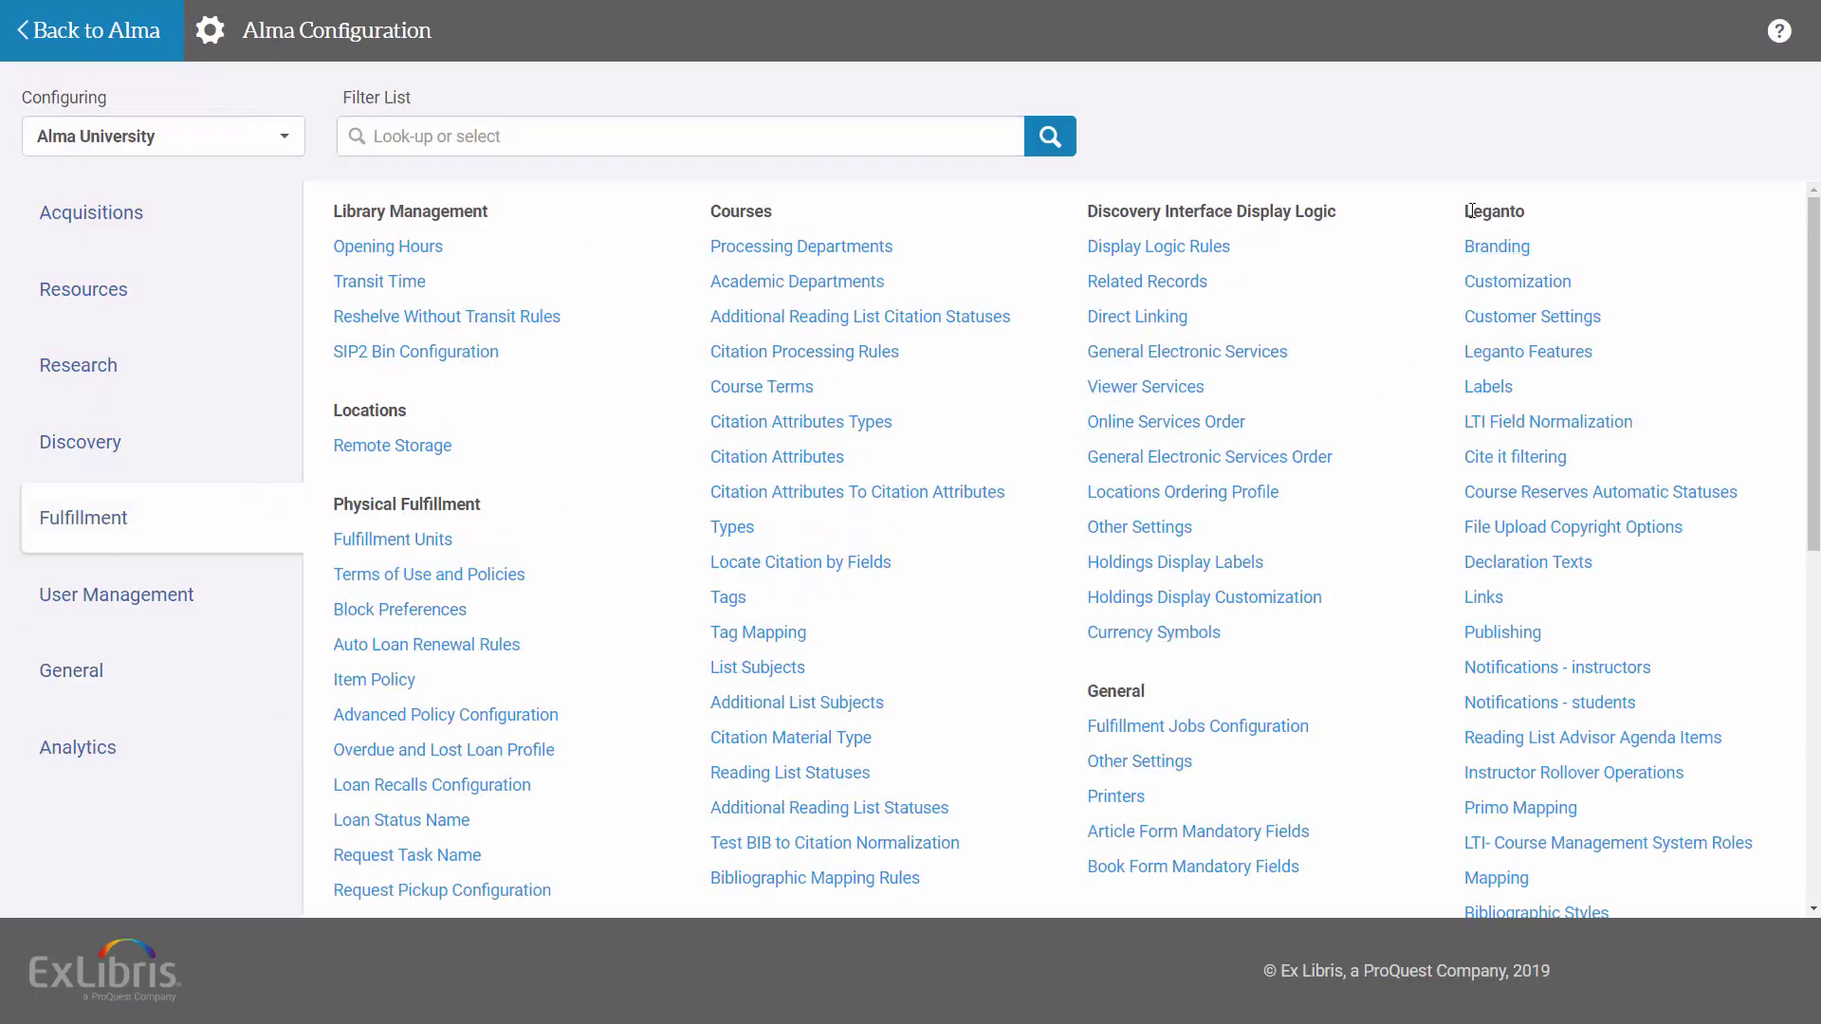
click(1512, 429)
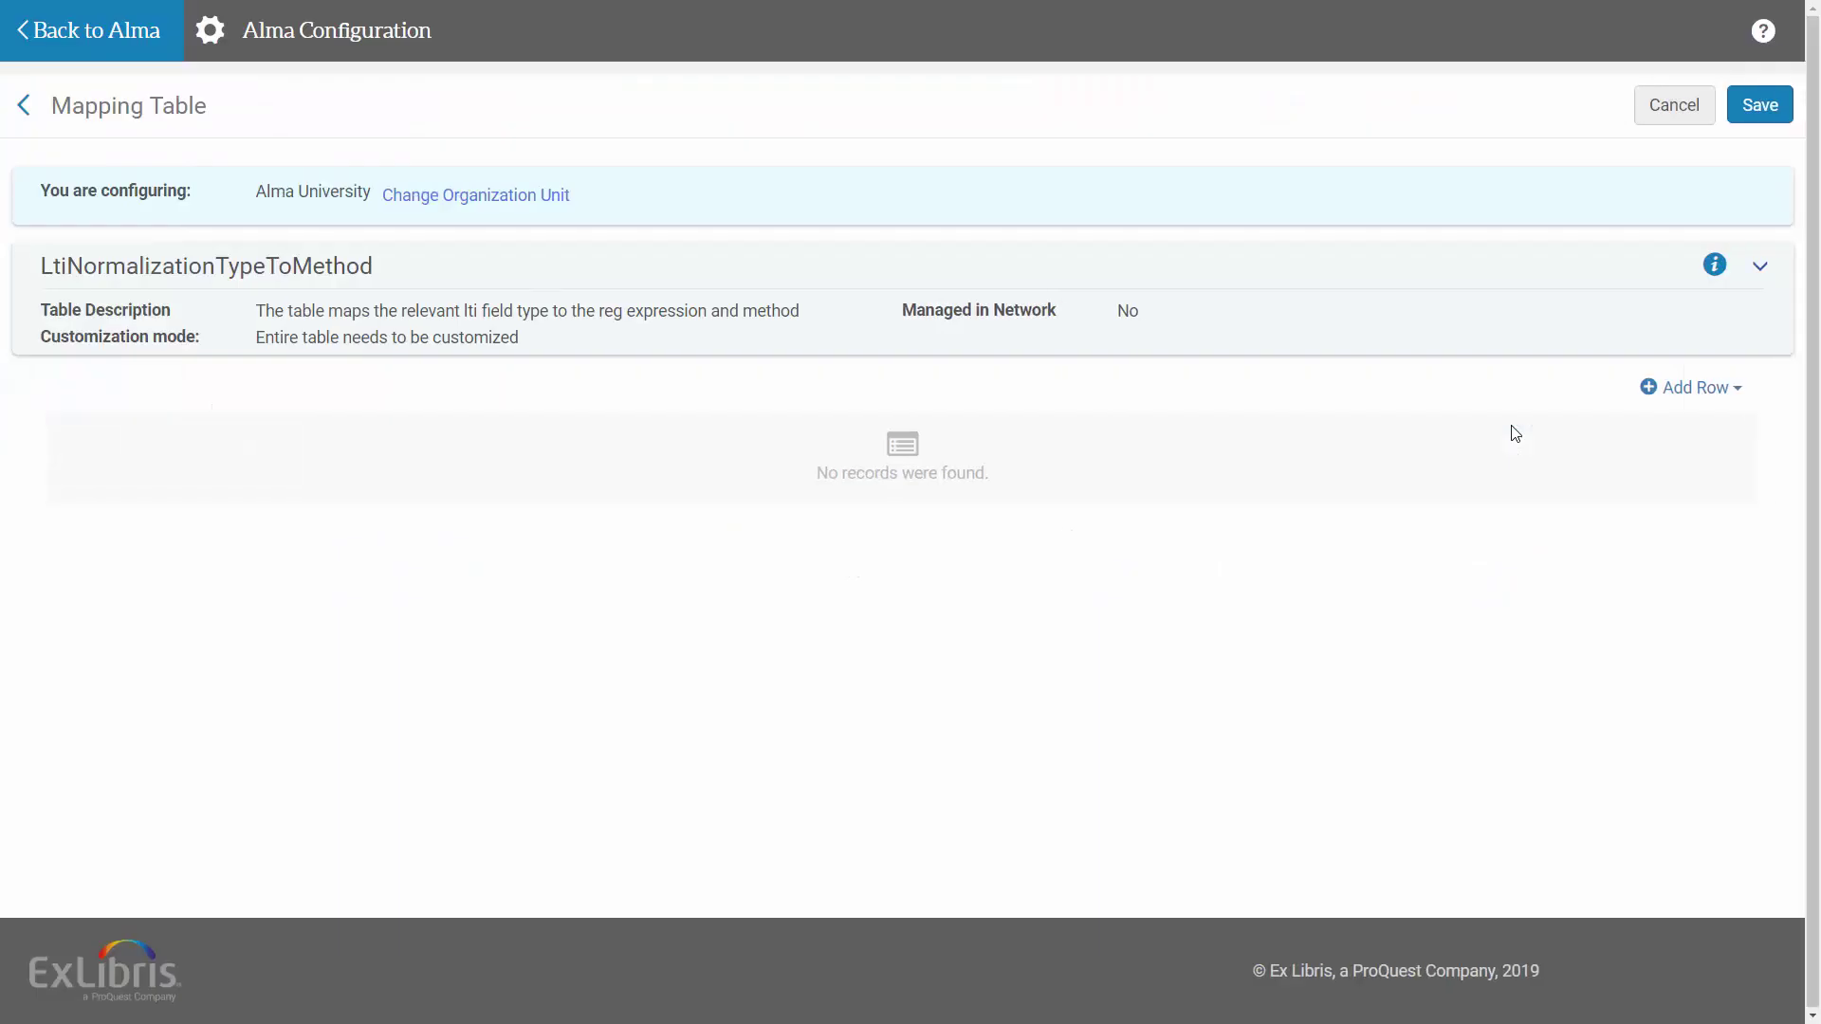
click(1694, 390)
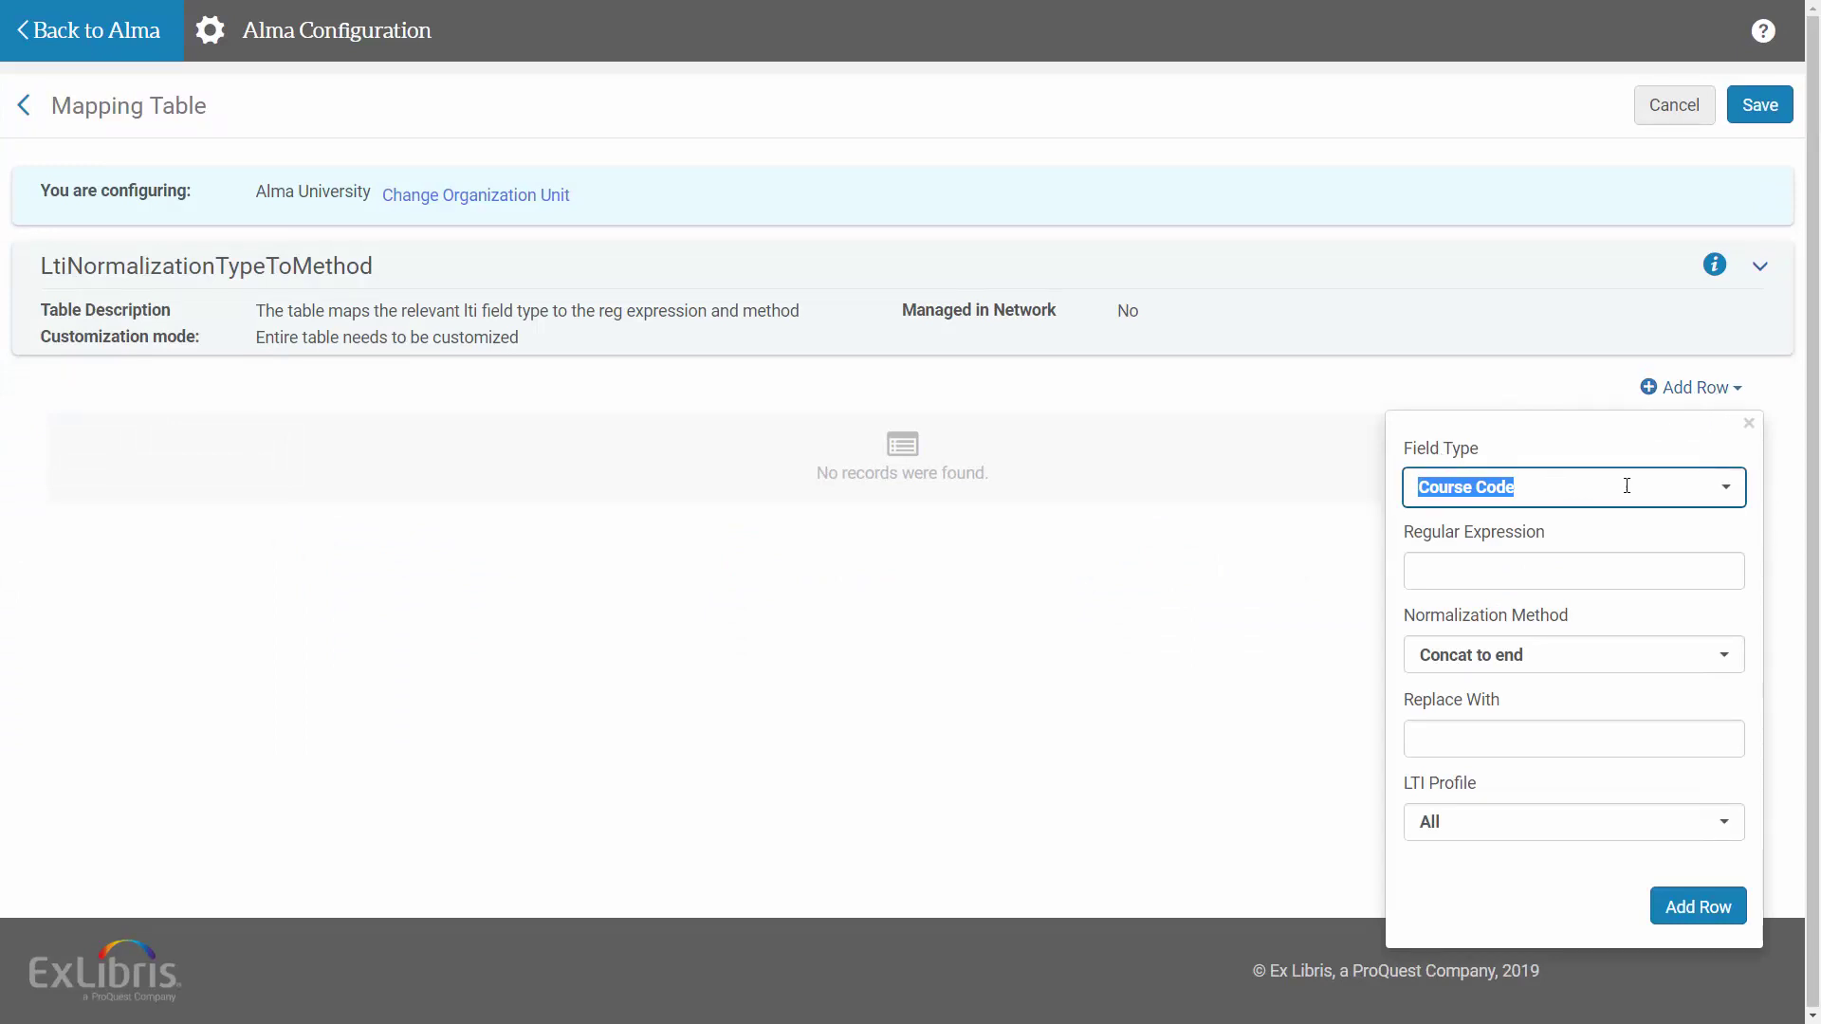
Step: Define a User Id rule with regular expression *, method Concat to end, replacing with _ALMA
click(1724, 488)
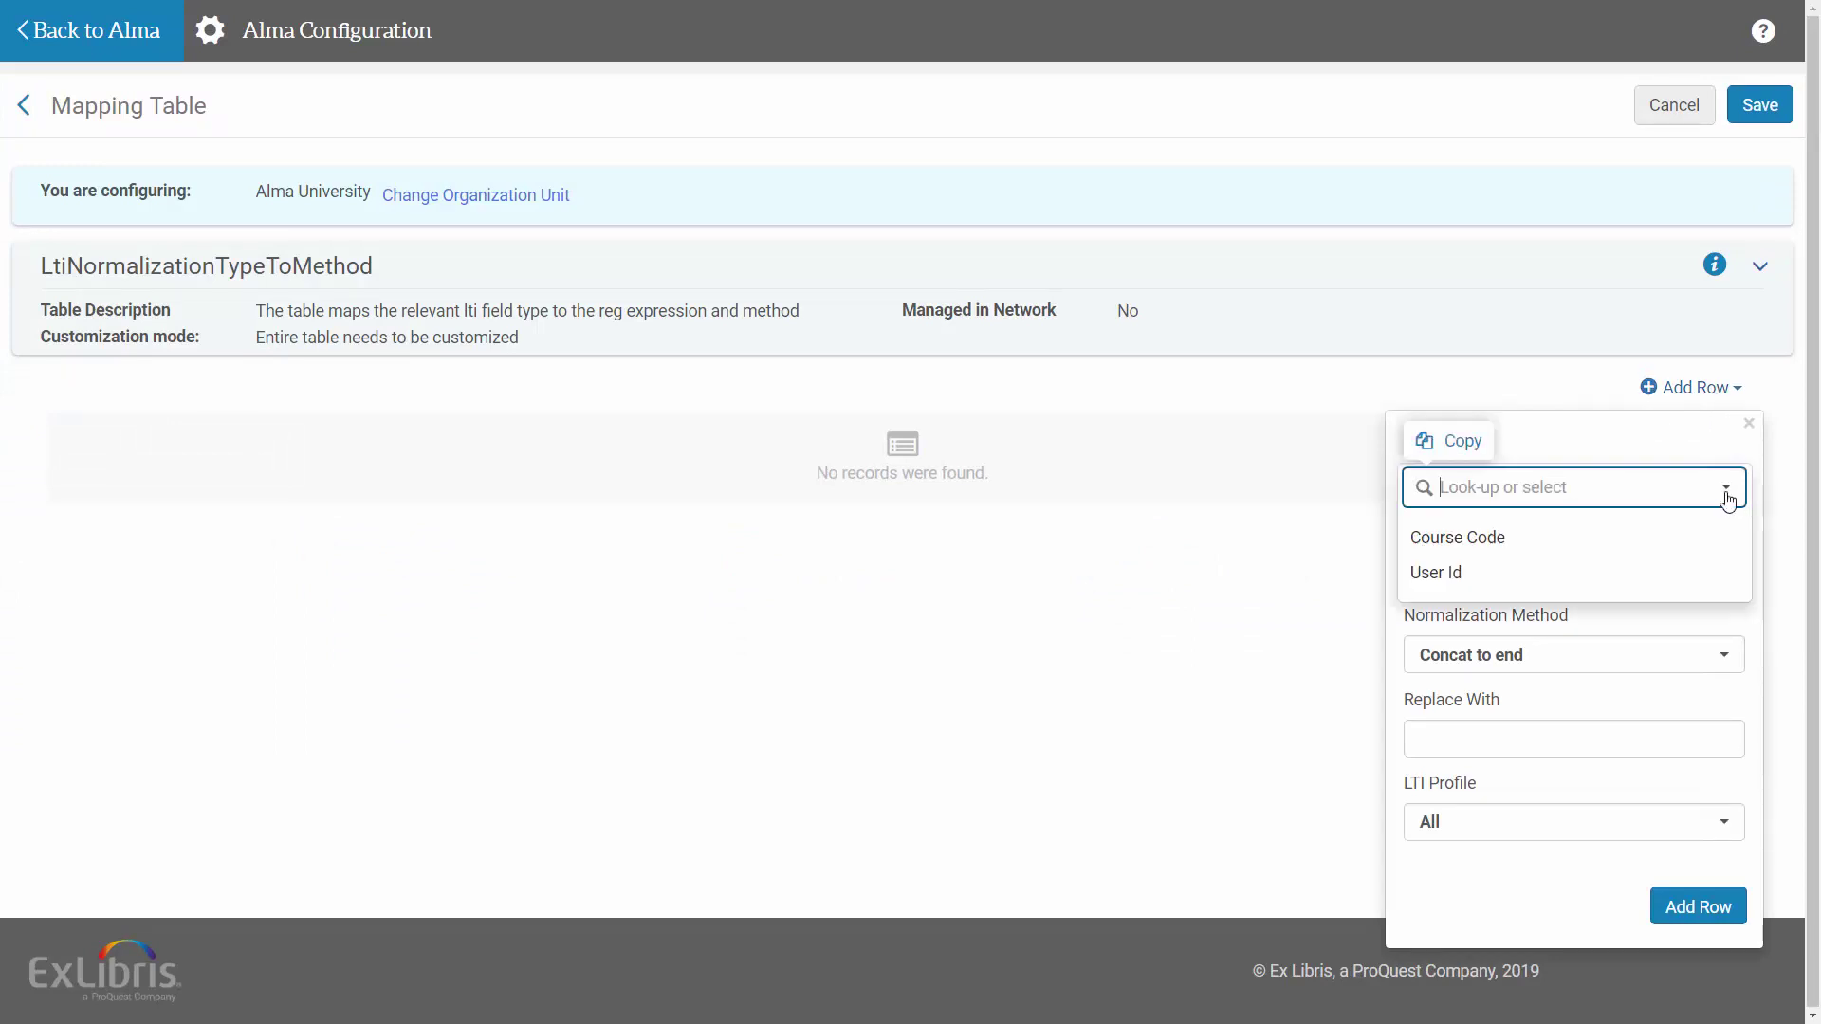
click(1425, 573)
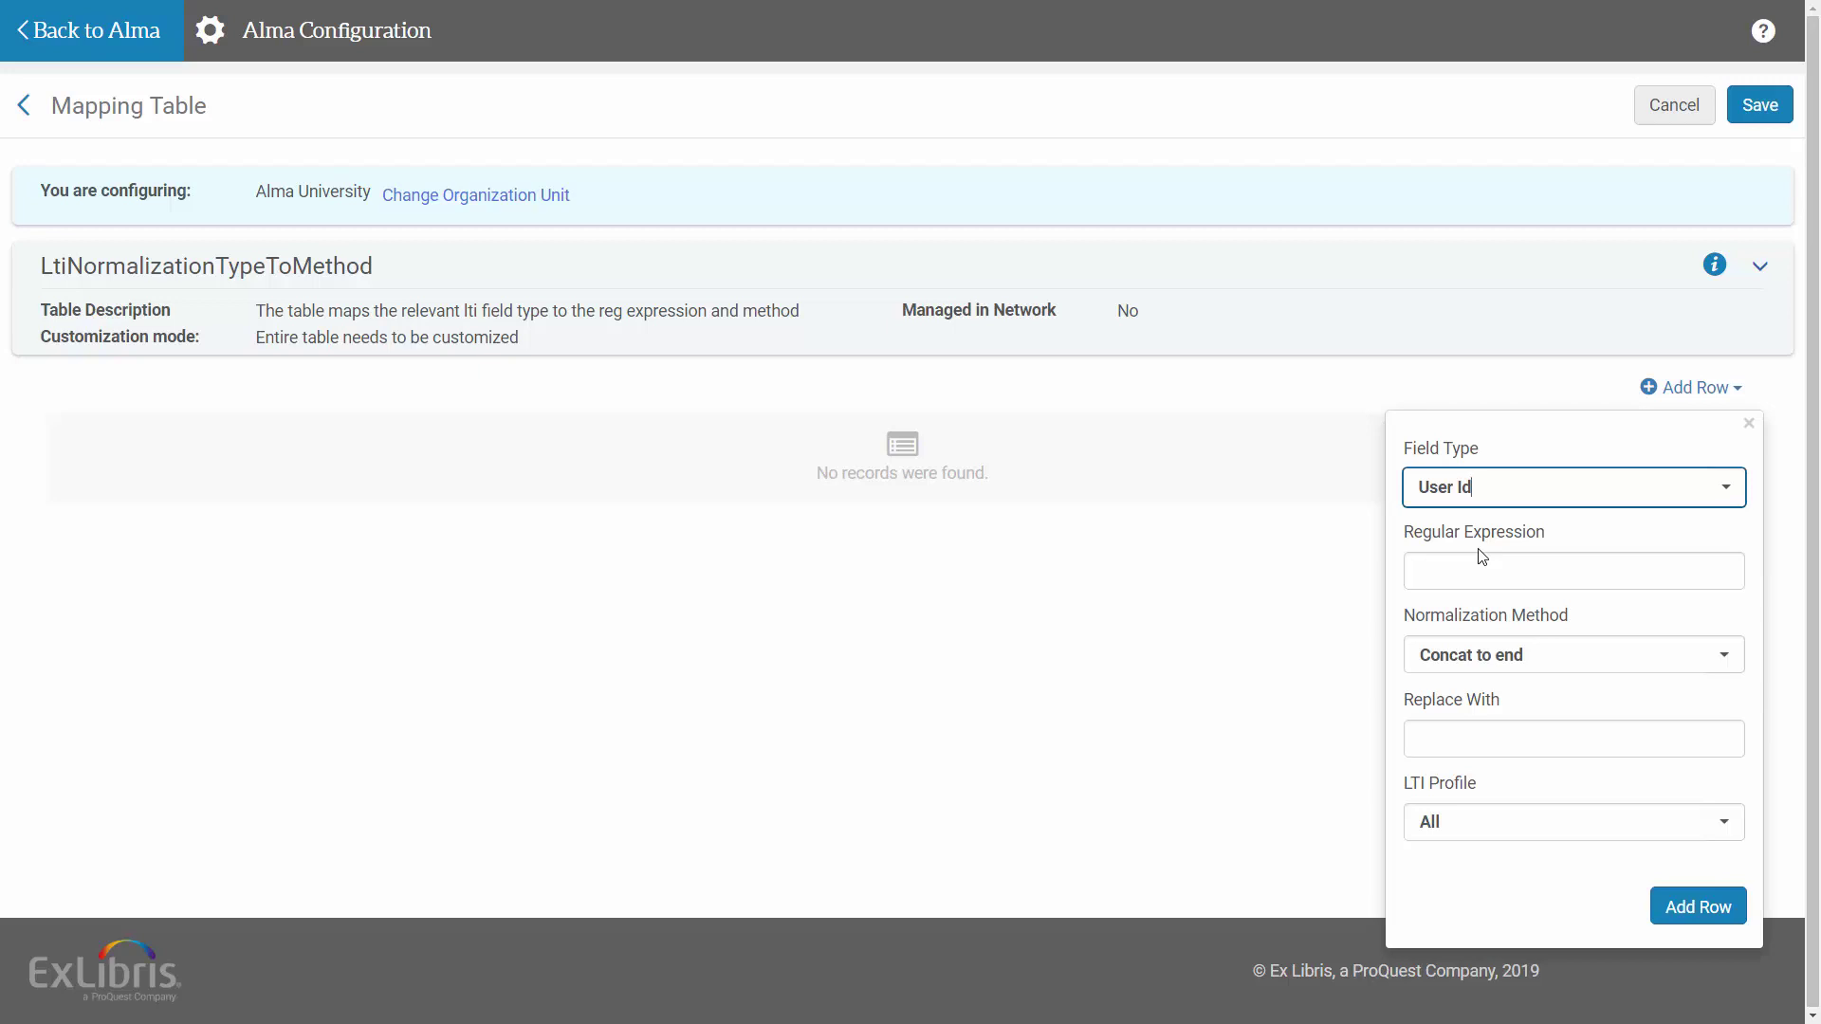
click(1475, 558)
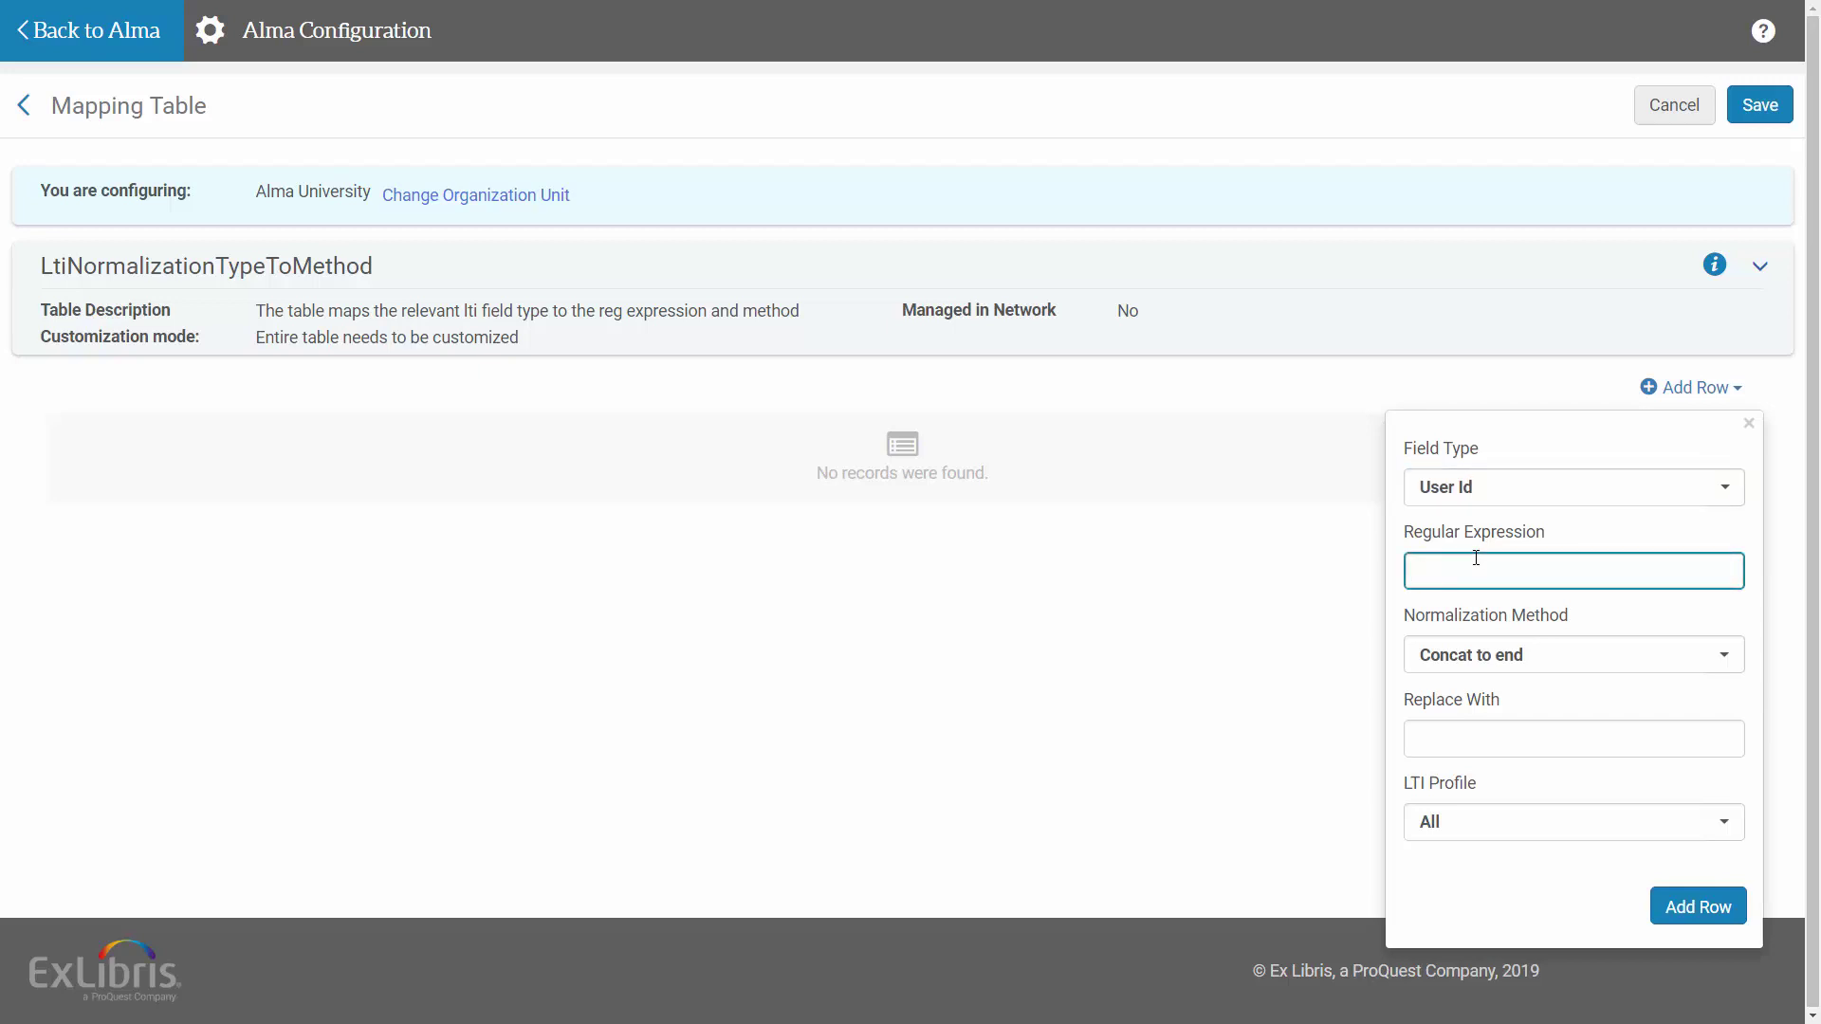
text(*)
click(1728, 654)
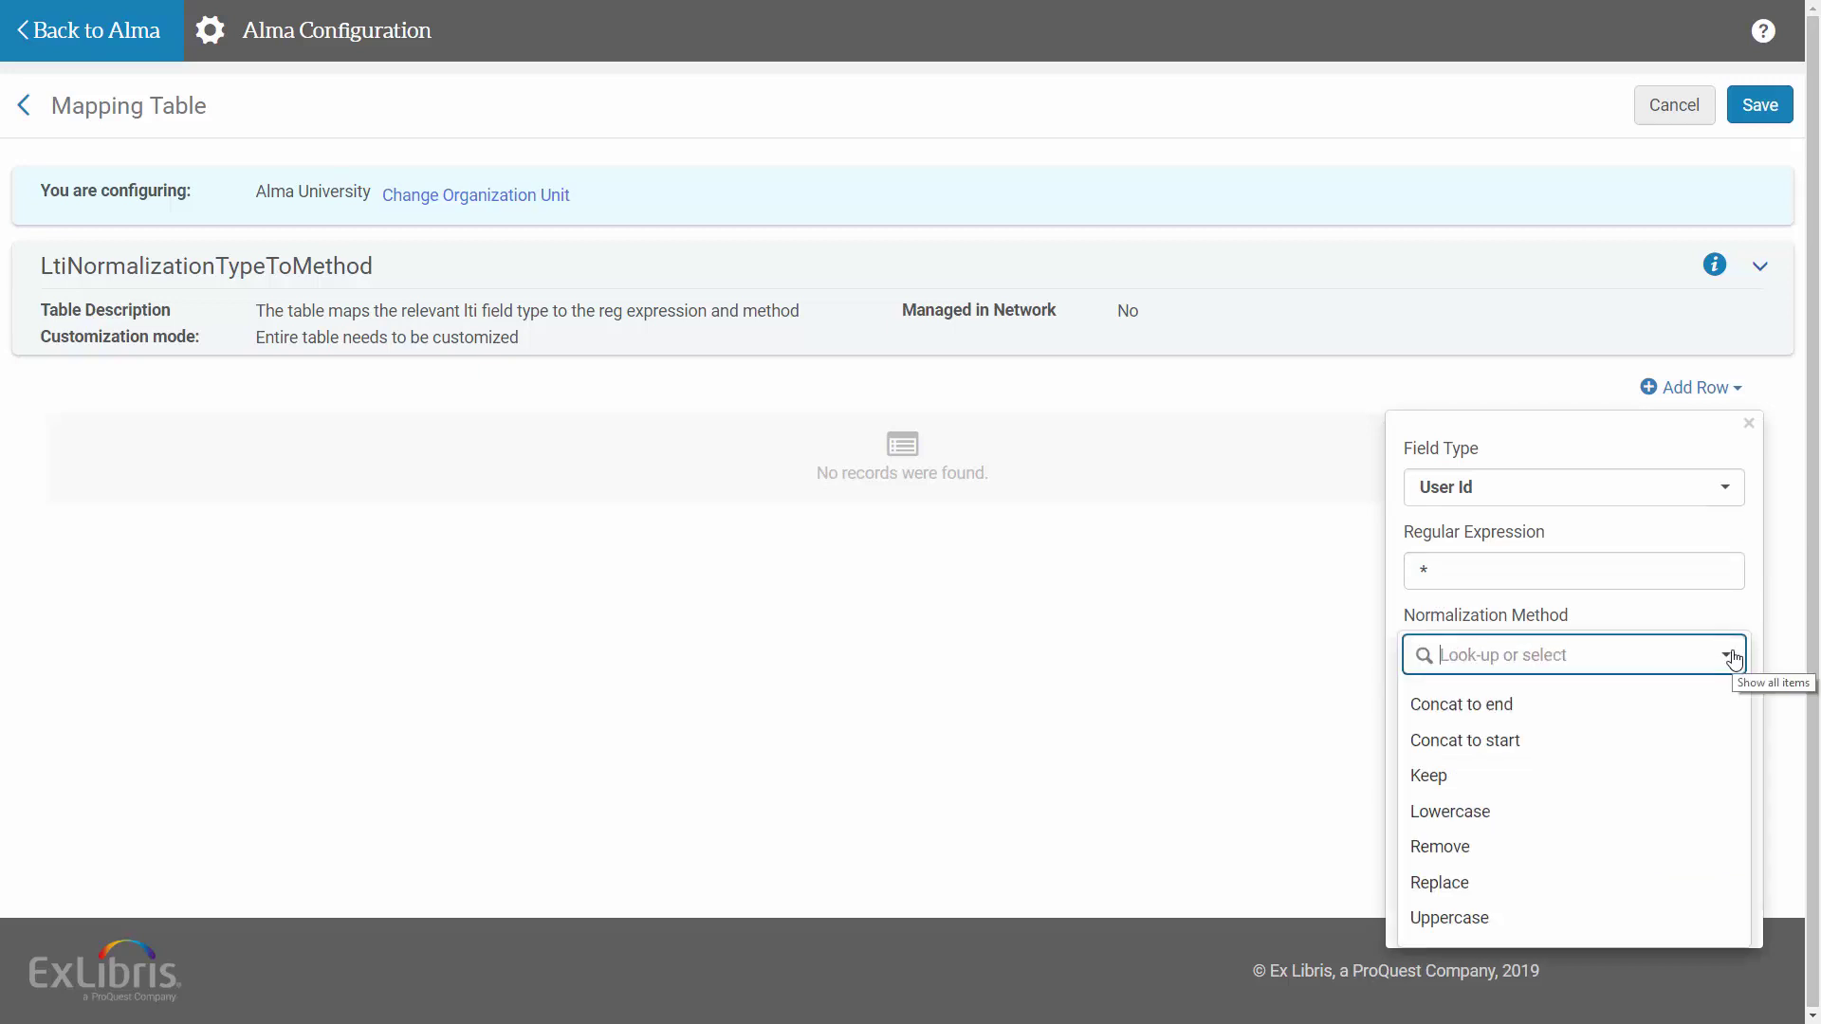
click(1491, 706)
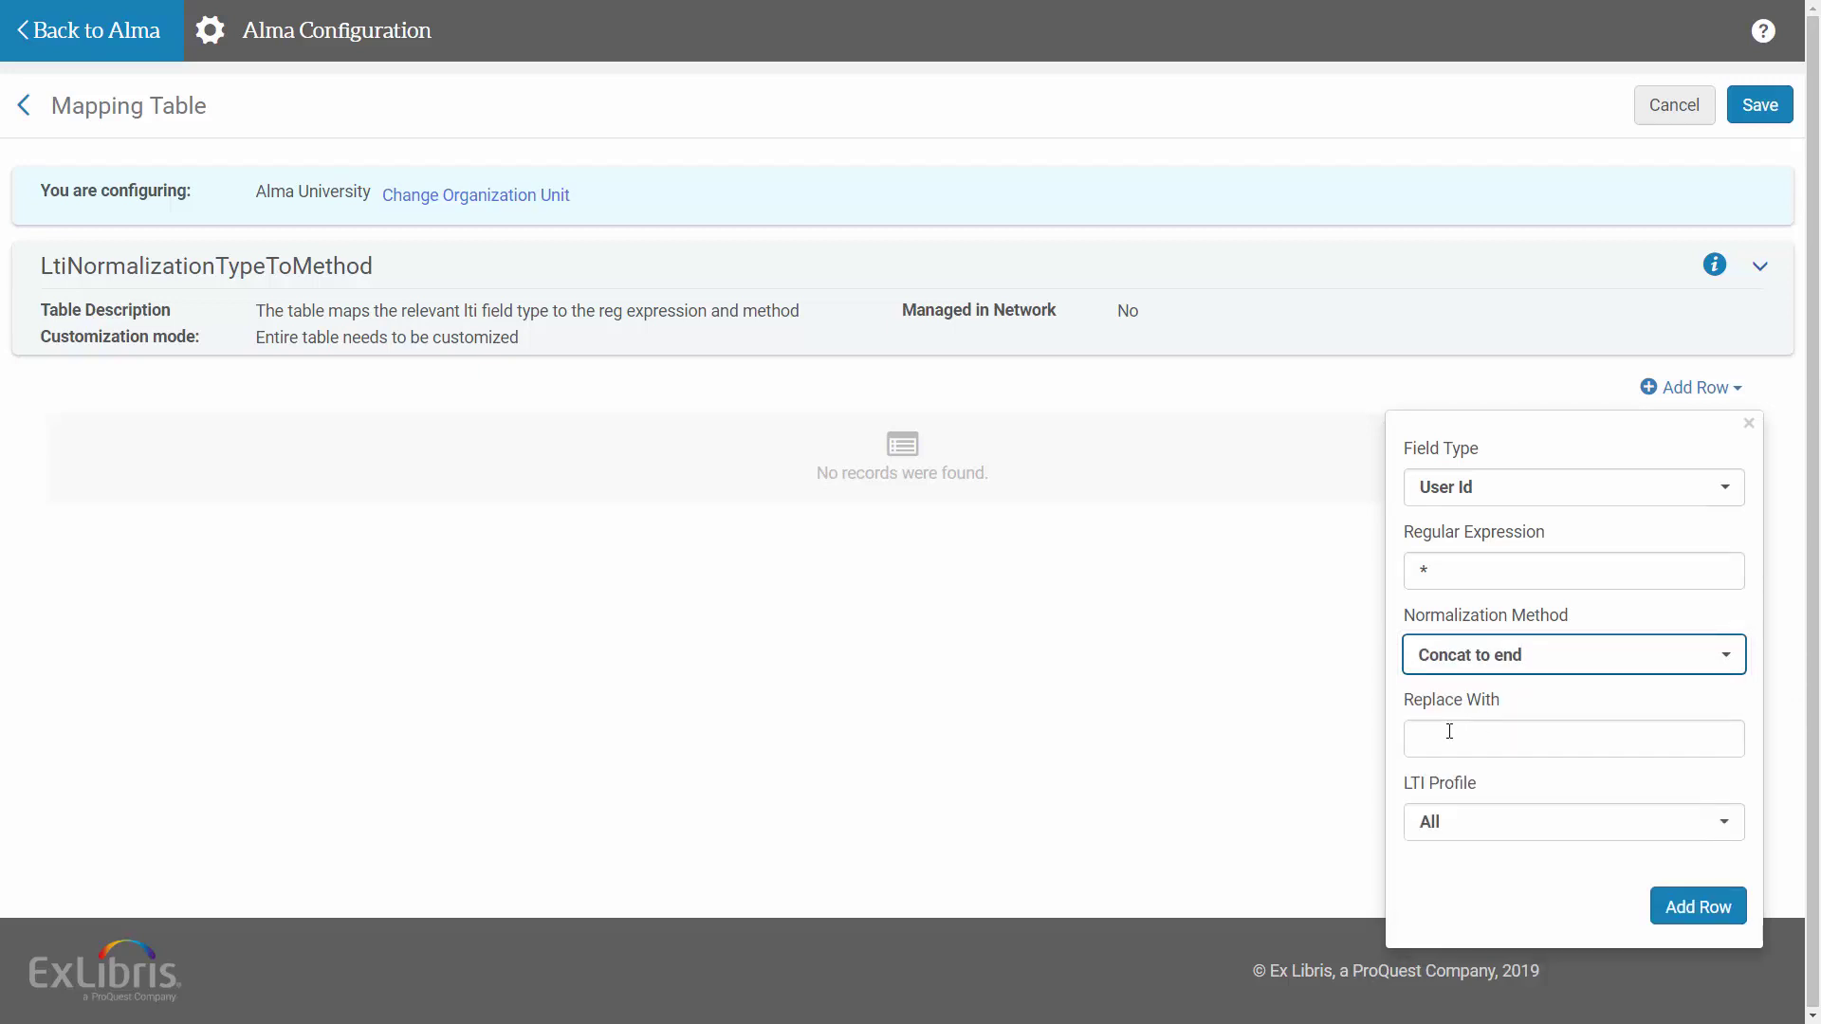
click(1450, 732)
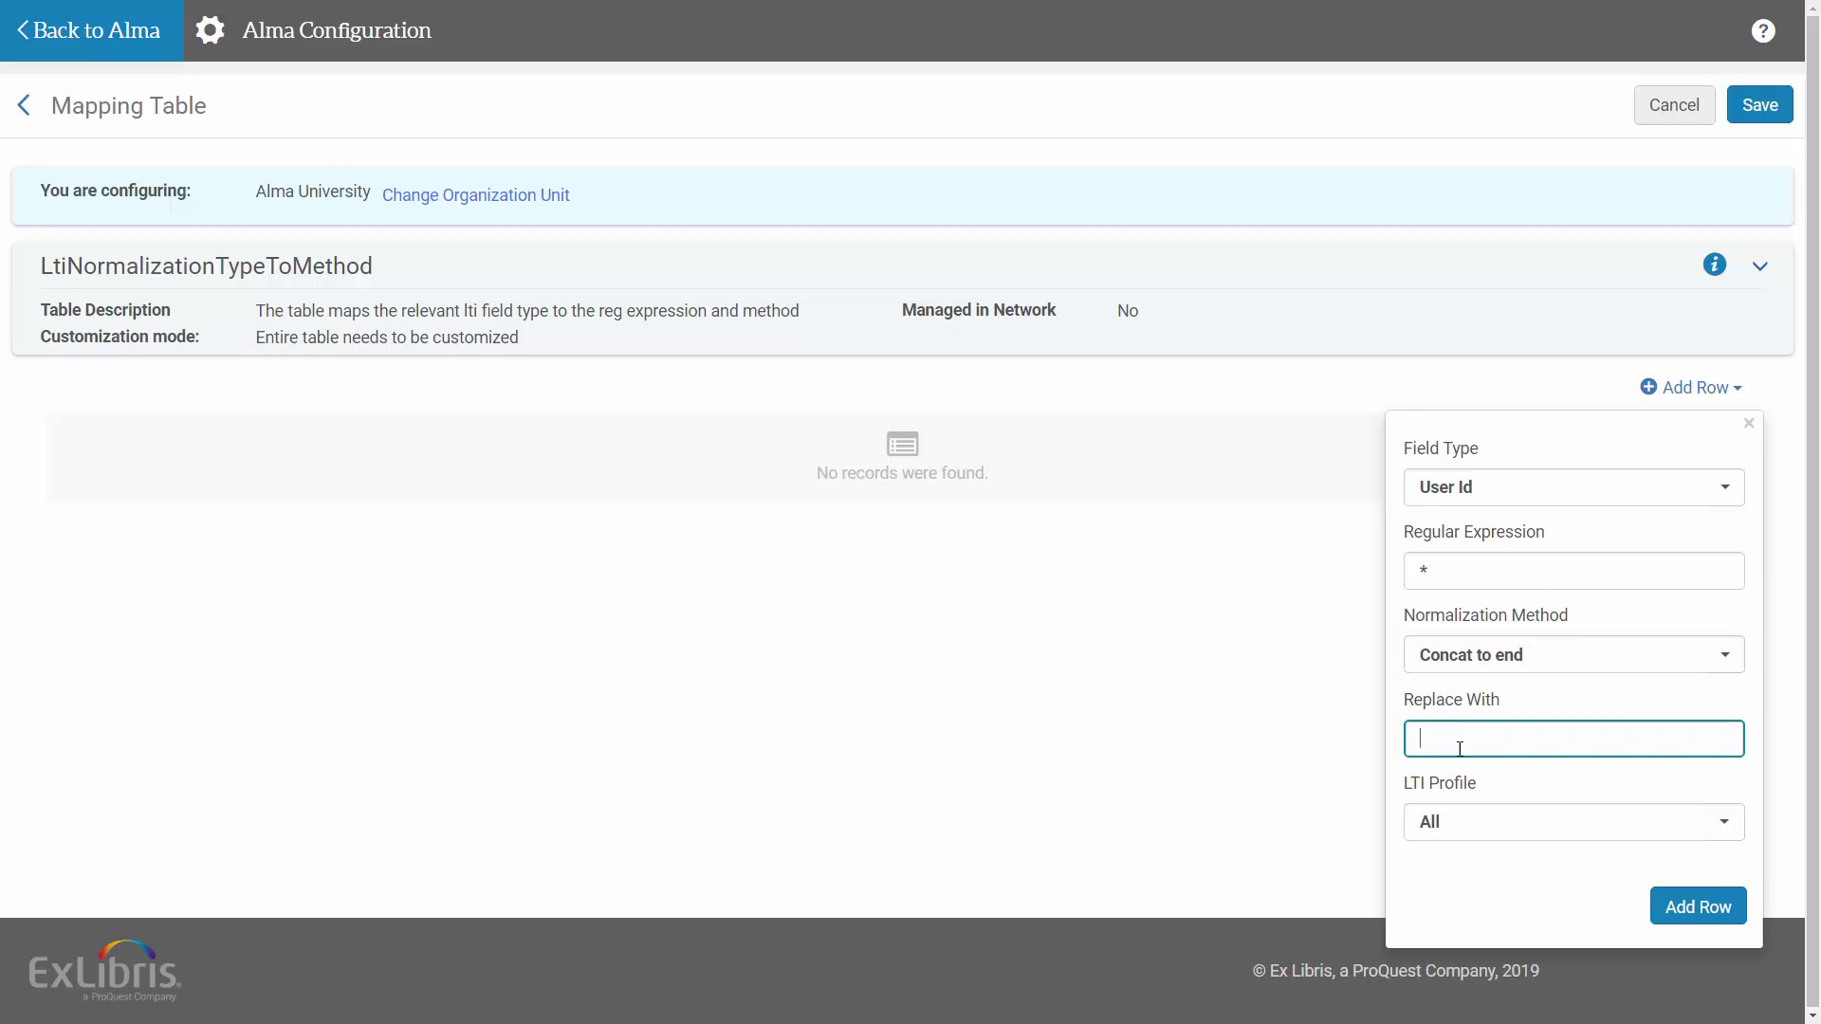
text(_ALMA)
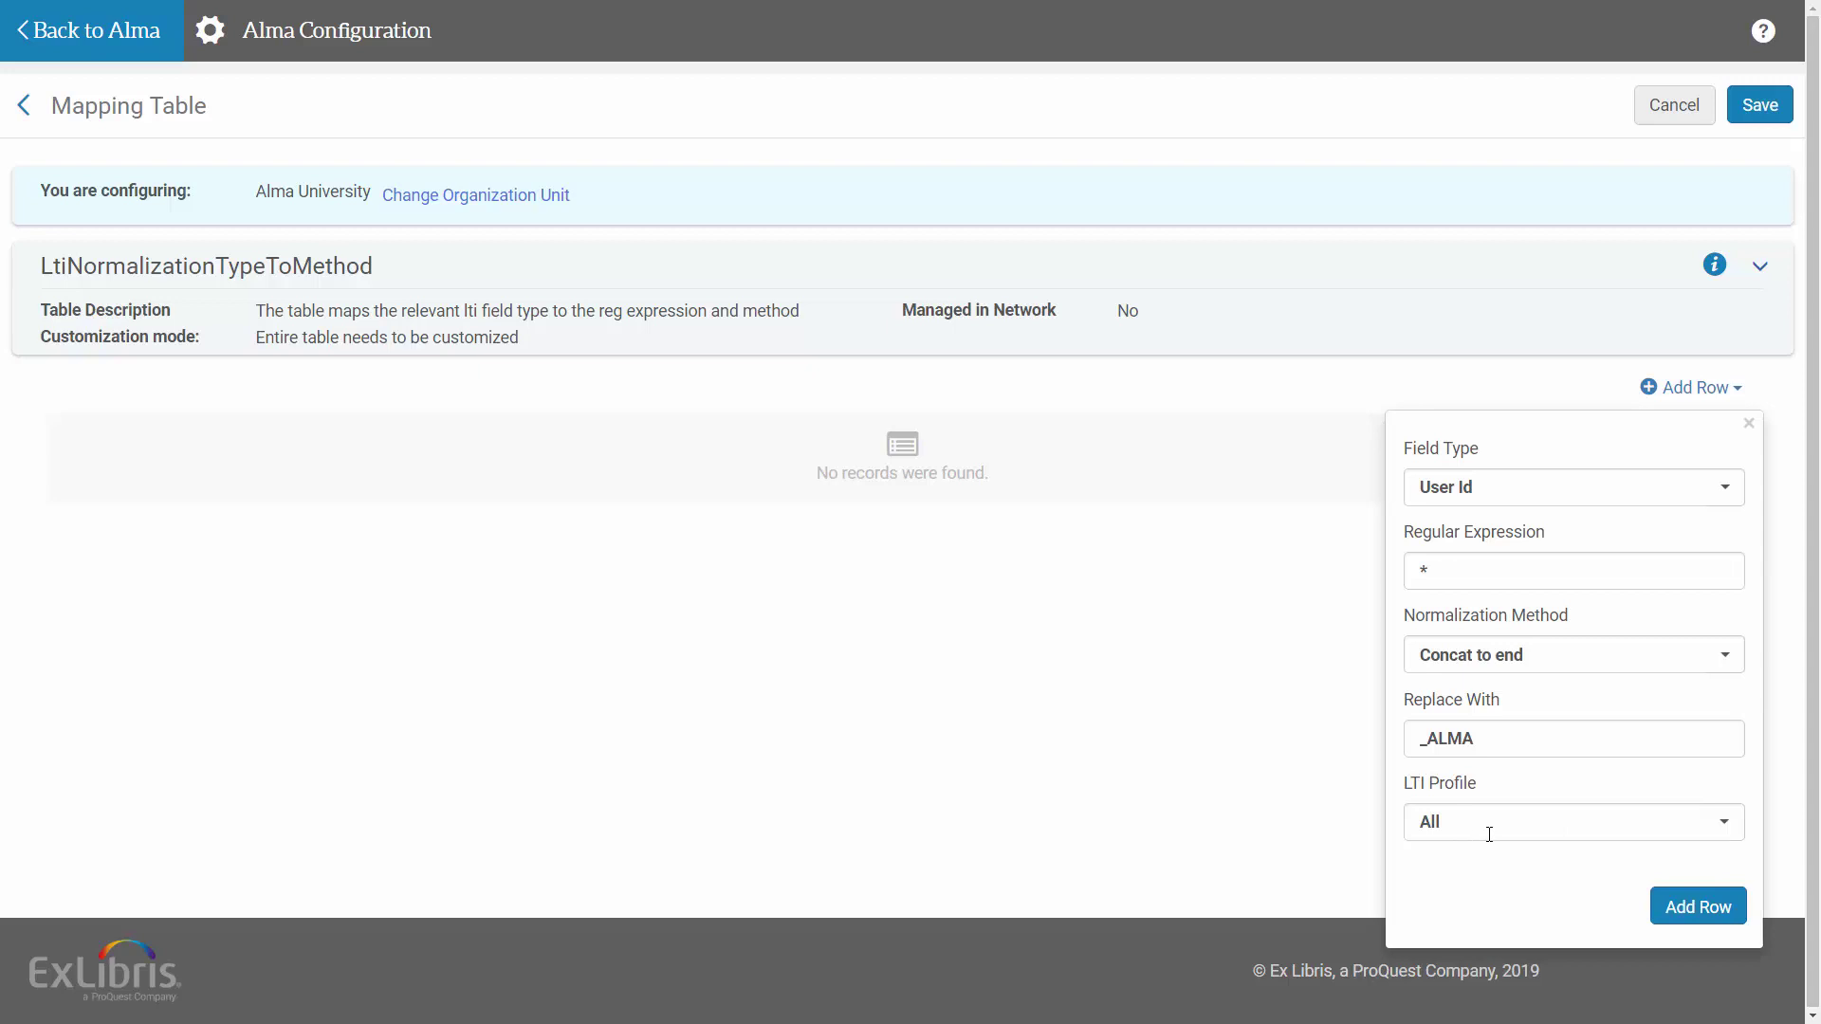
Step: Limit the rule to LTI profile LMS_BLACKBOARD_2 and add it as a new row
click(1716, 823)
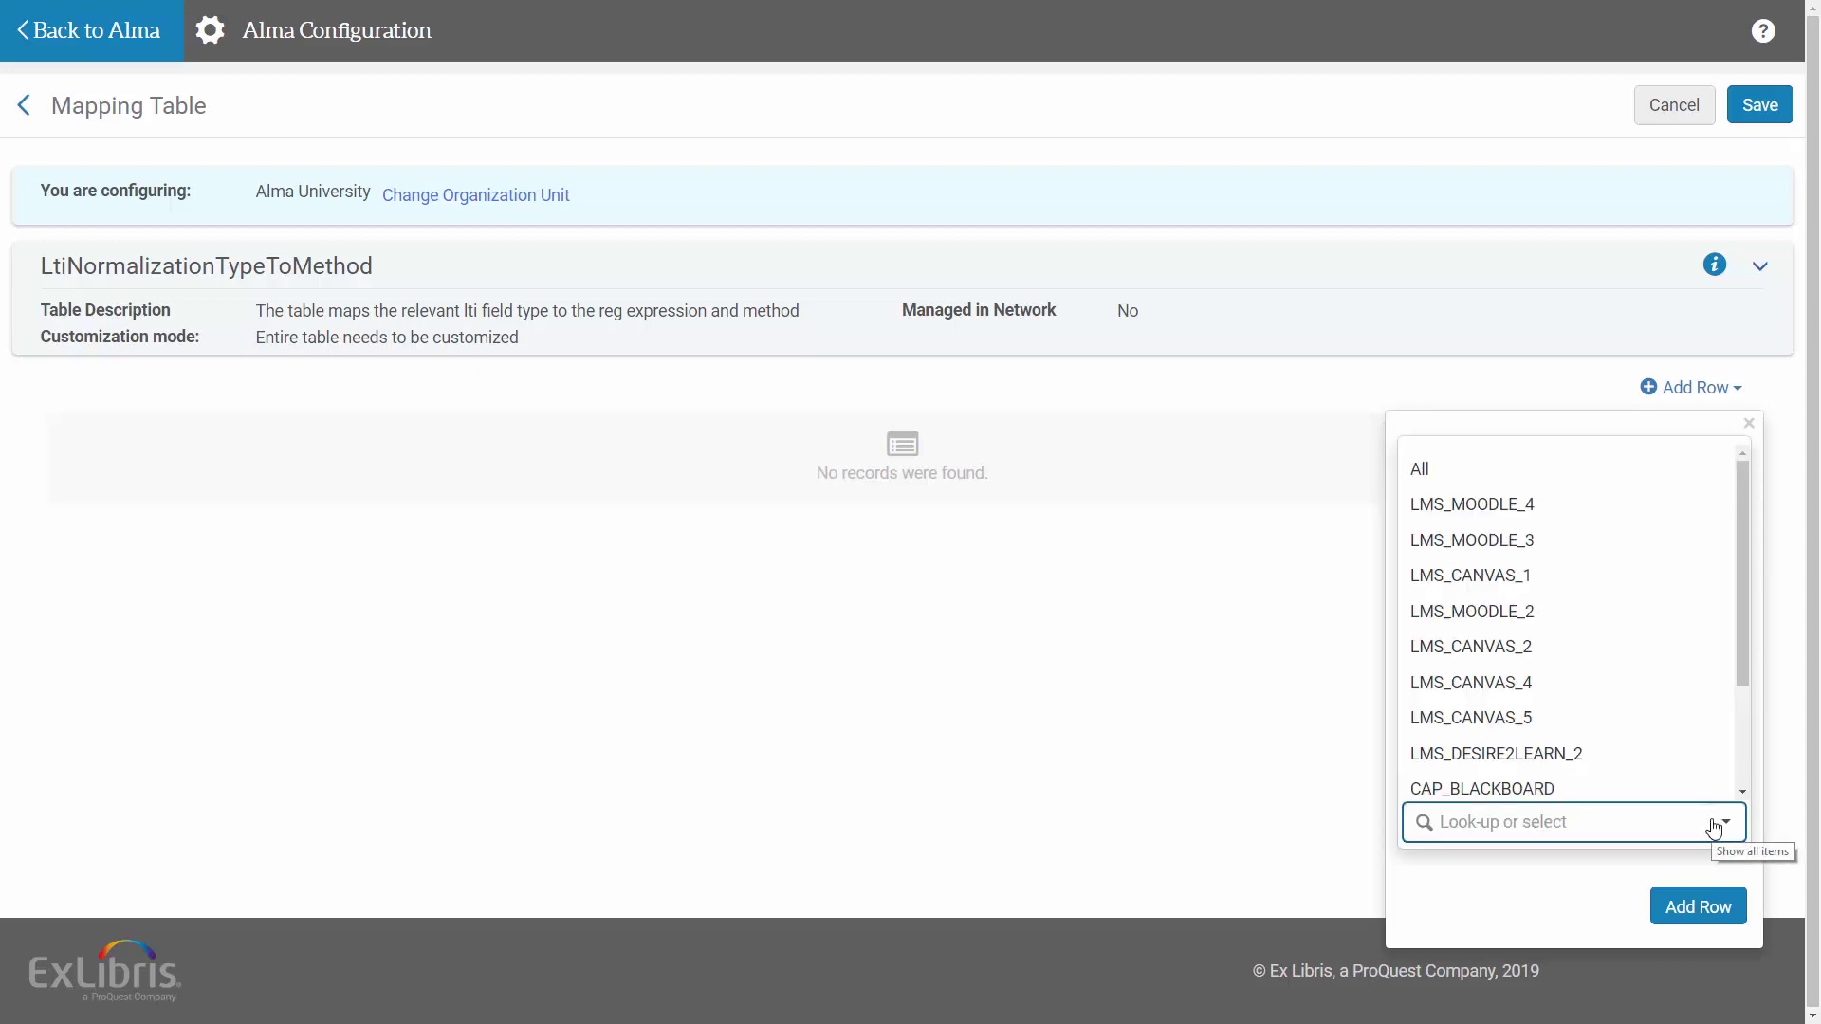
scroll(1743, 623, down, 3)
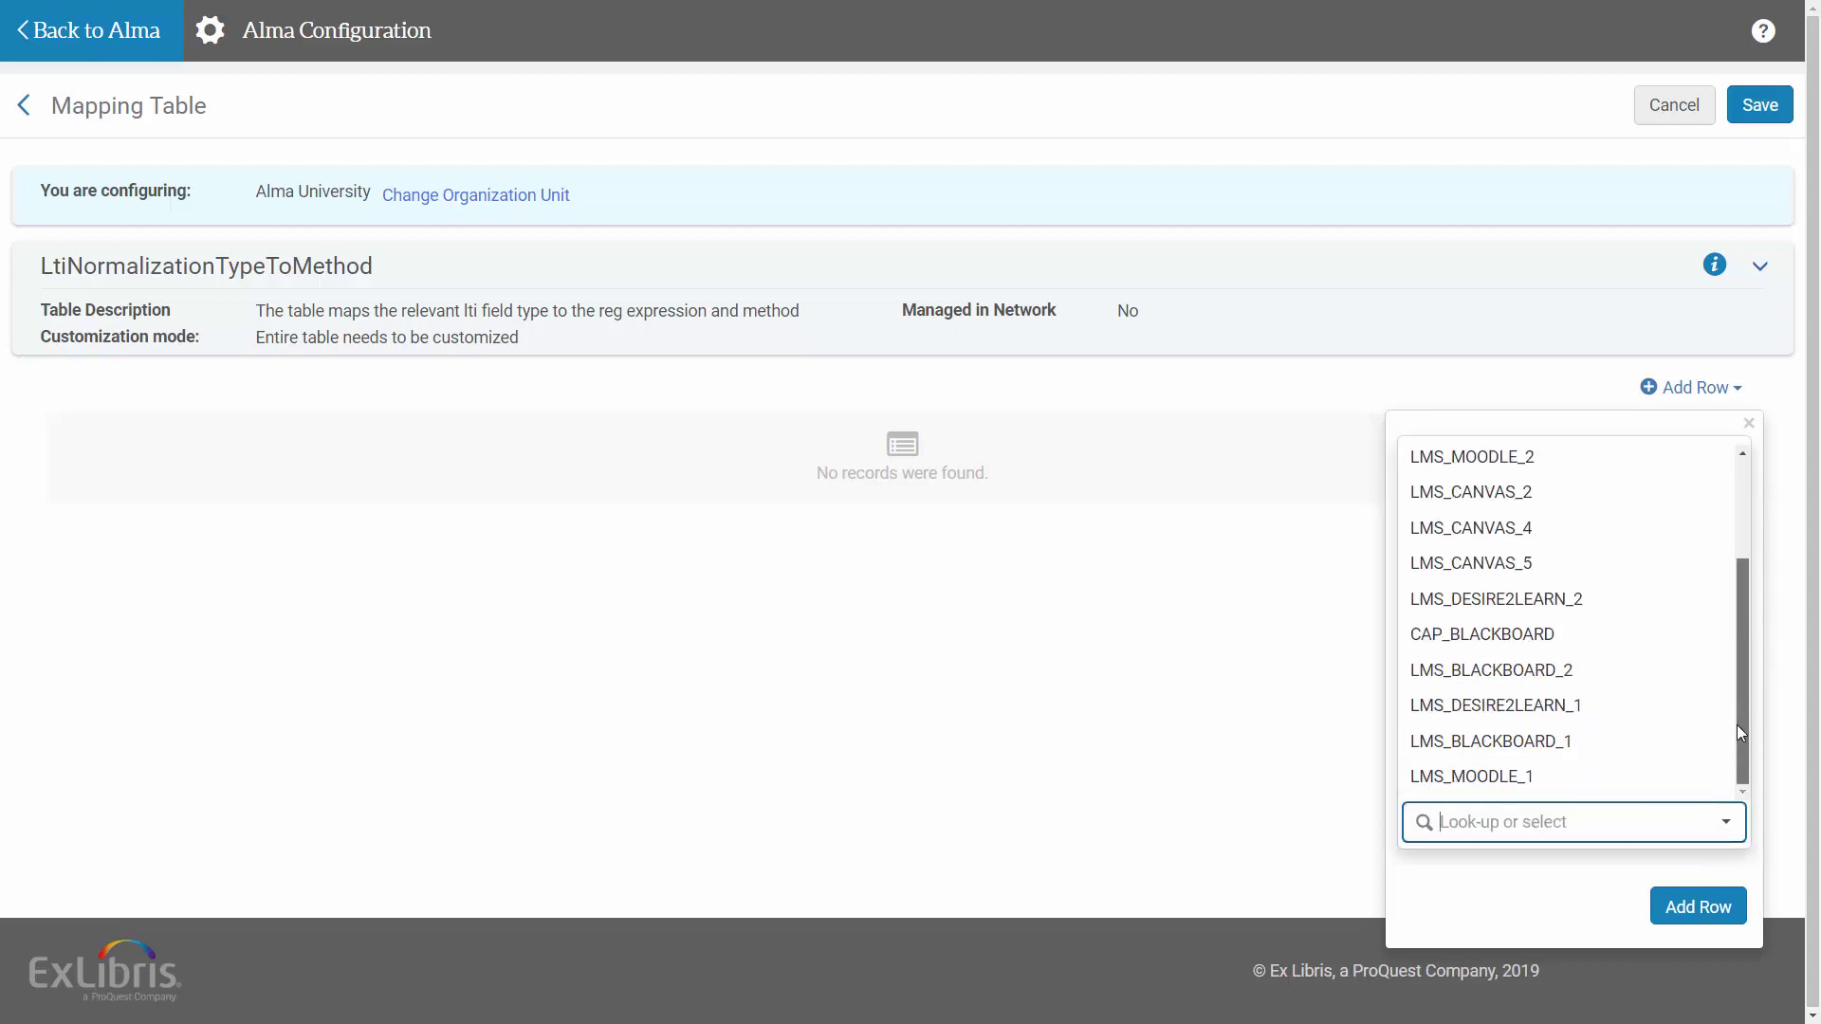
click(1496, 674)
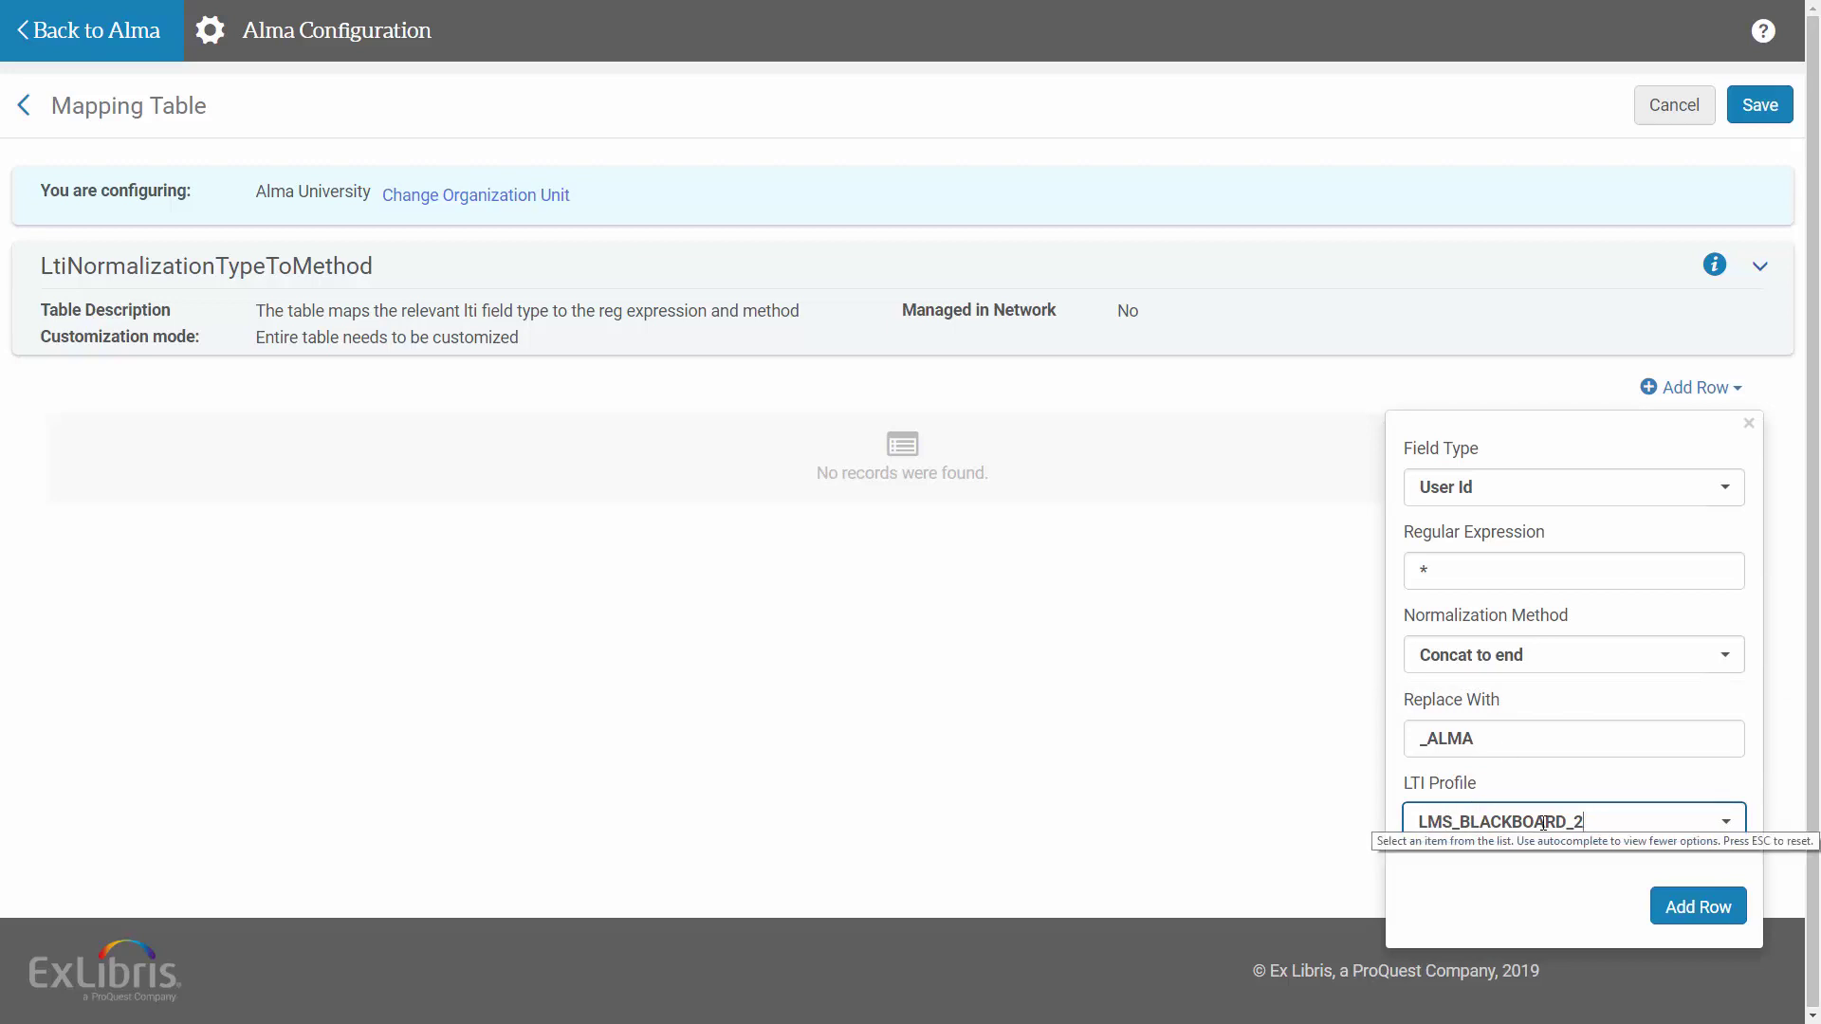
click(1674, 906)
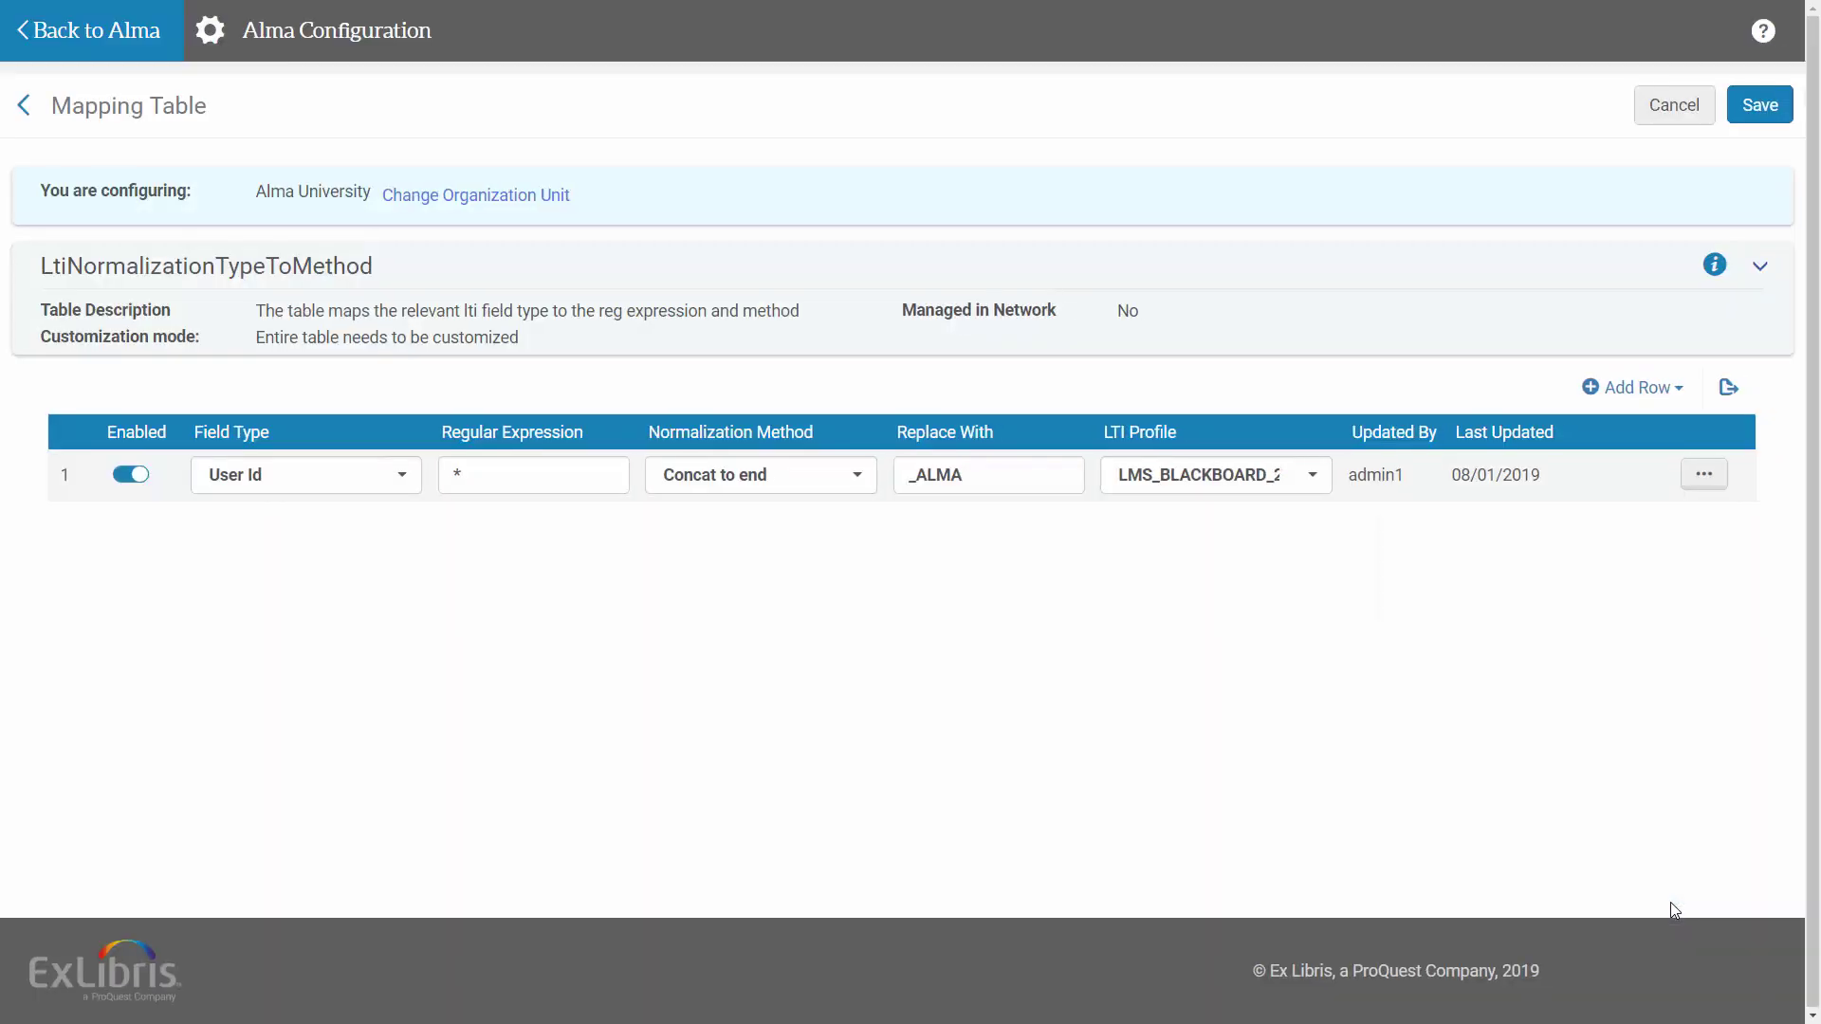